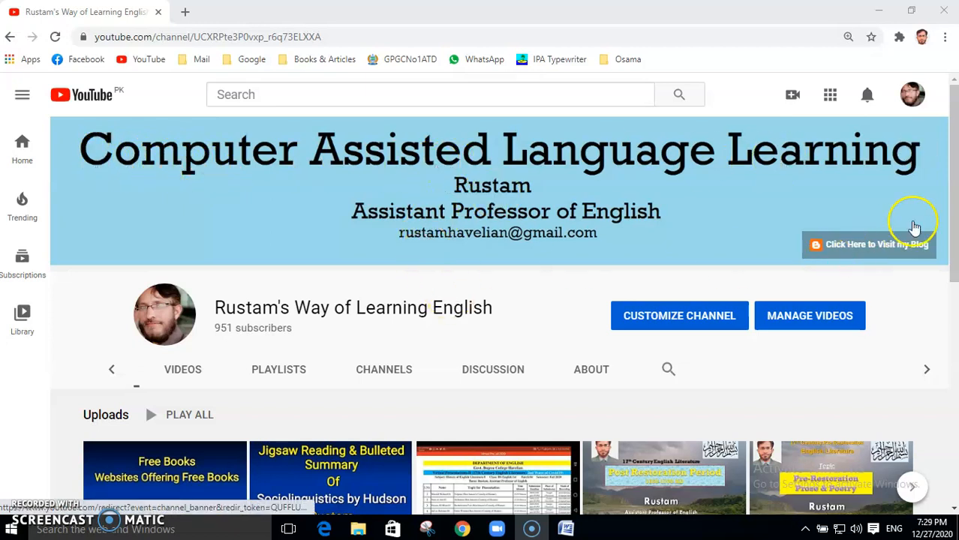
Step: Open the Semantics playlist from the channel's PLAYLISTS tab and start its lecture video
left_click_drag(955, 214, 954, 233)
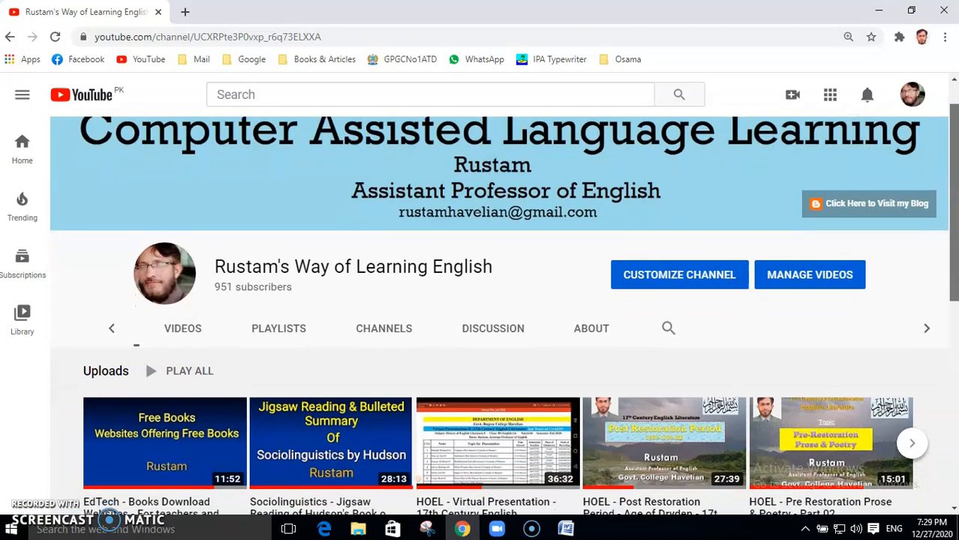
left_click_drag(954, 234, 954, 236)
left_click(277, 318)
left_click_drag(955, 241, 955, 299)
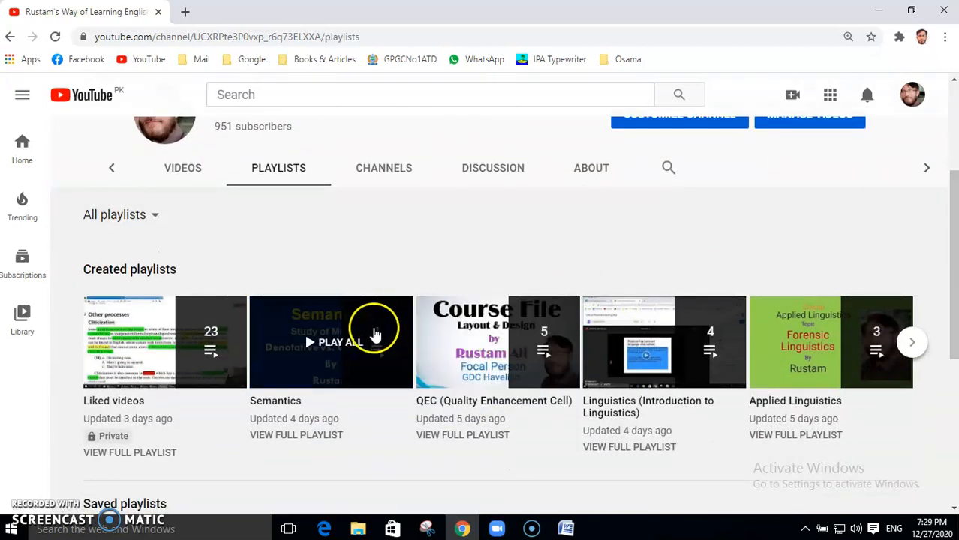
left_click(277, 404)
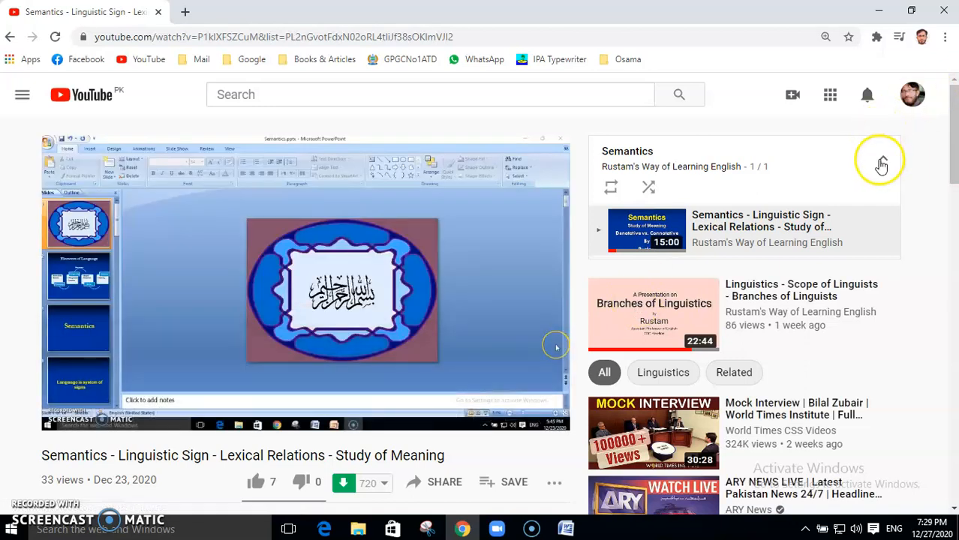
left_click(882, 160)
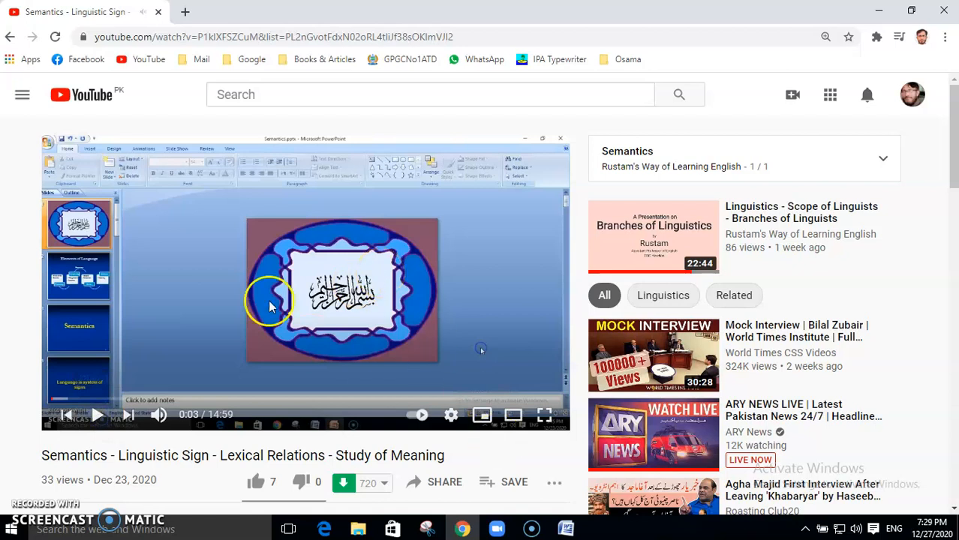
Step: Bring the Semantics Quiz document forward in Word and zoom it to 130%
left_click(566, 529)
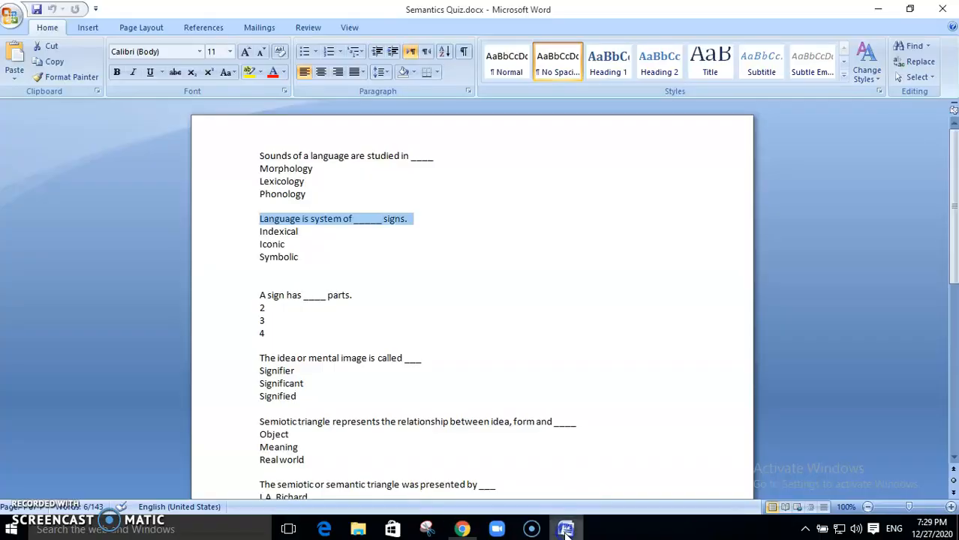
left_click(462, 319)
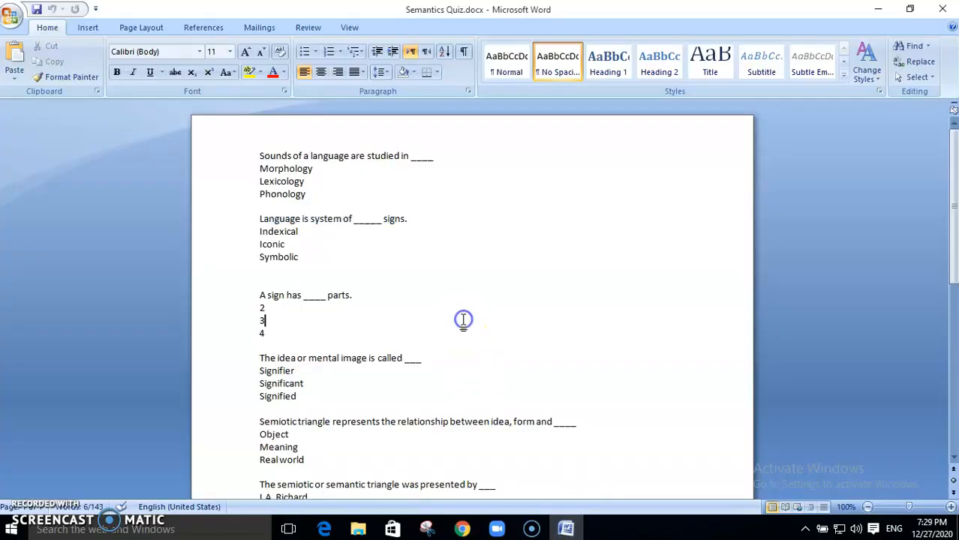
left_click(951, 508)
left_click(951, 508)
left_click(951, 508)
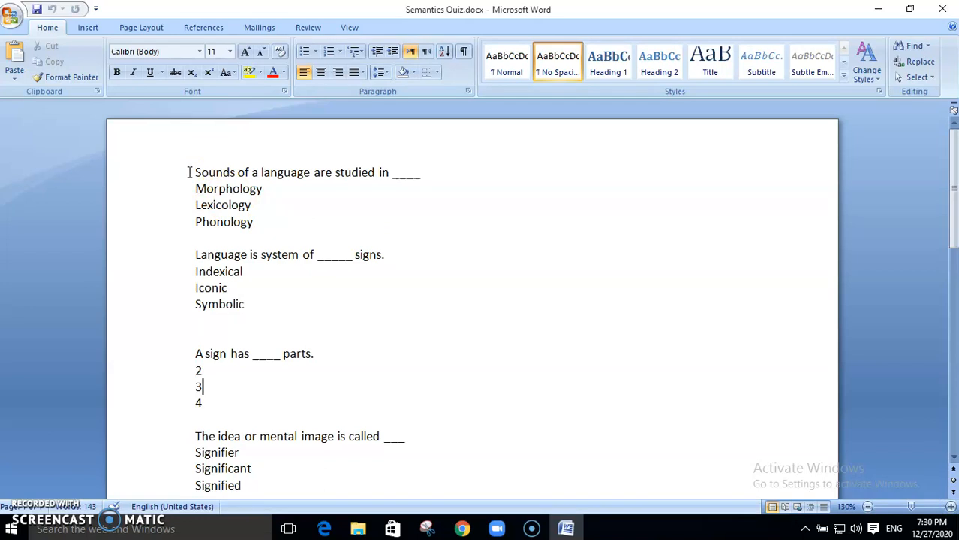
Step: Select the first and second multiple-choice questions to review their answer options
left_click_drag(191, 173, 254, 218)
left_click_drag(194, 254, 250, 305)
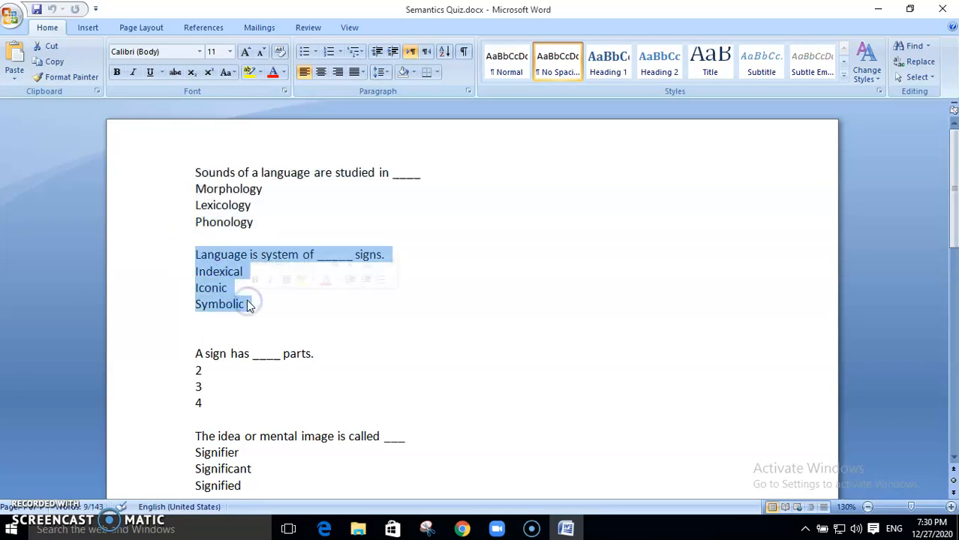
left_click(213, 204)
left_click_drag(194, 173, 253, 222)
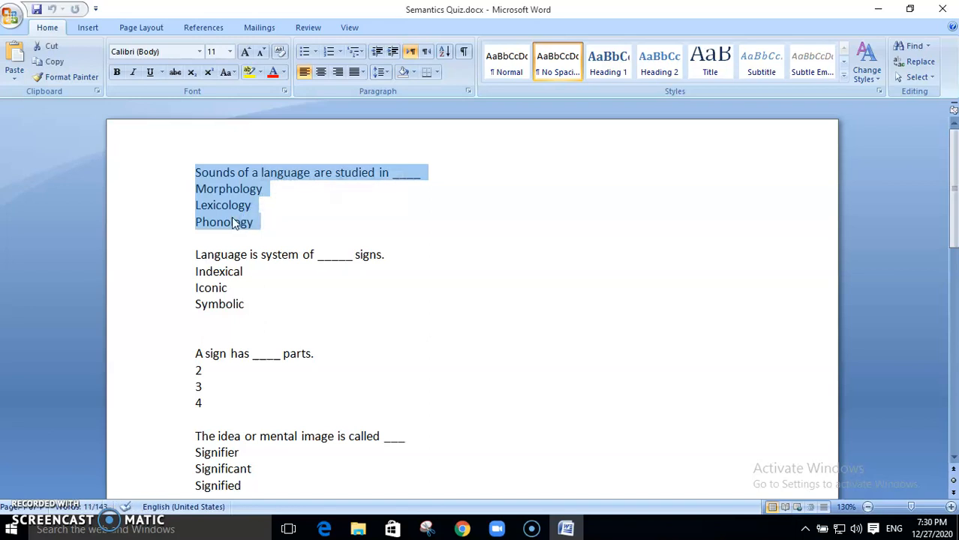
left_click_drag(196, 255, 241, 305)
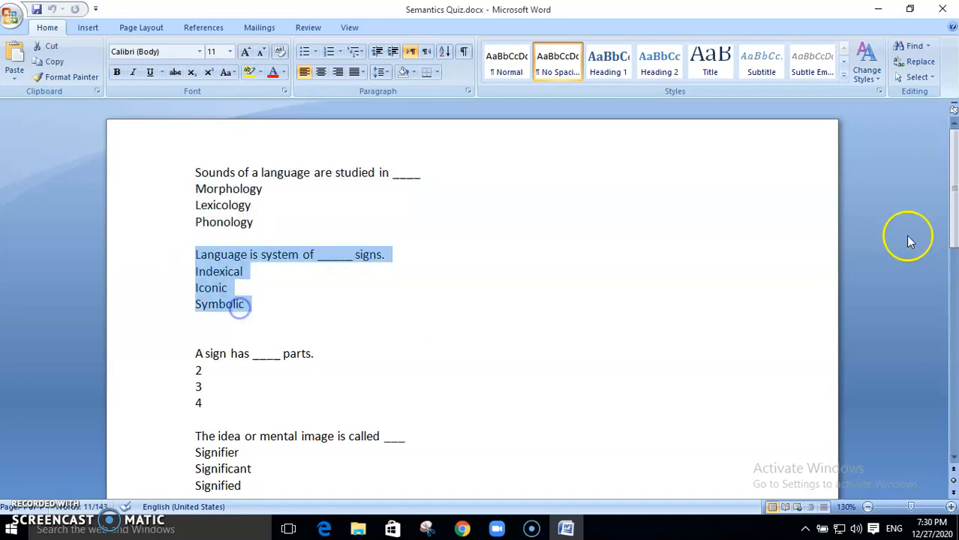
left_click_drag(955, 233, 952, 306)
Step: Search Google for 'eslvideo.com' in a new Chrome tab and open the ESLVideo.com result
left_click(465, 530)
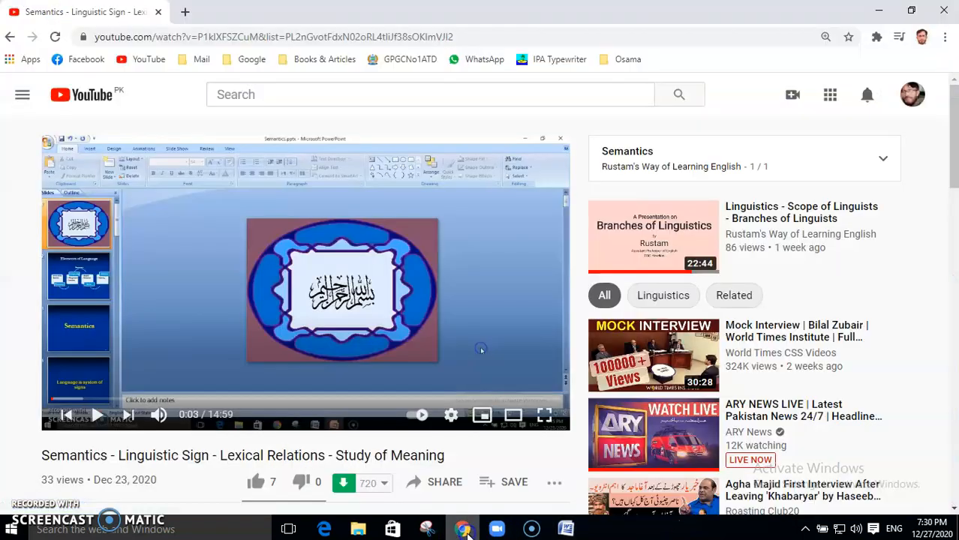
left_click(186, 12)
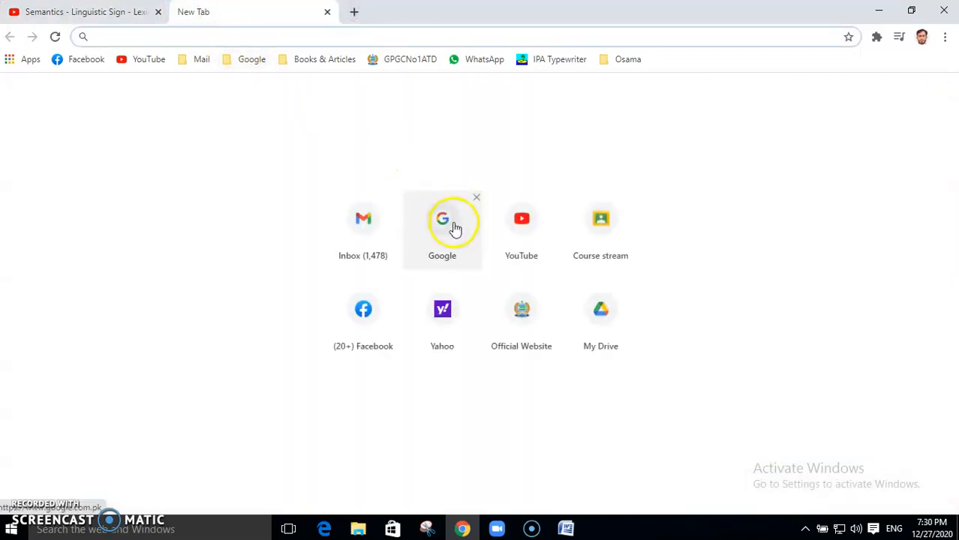
left_click(455, 226)
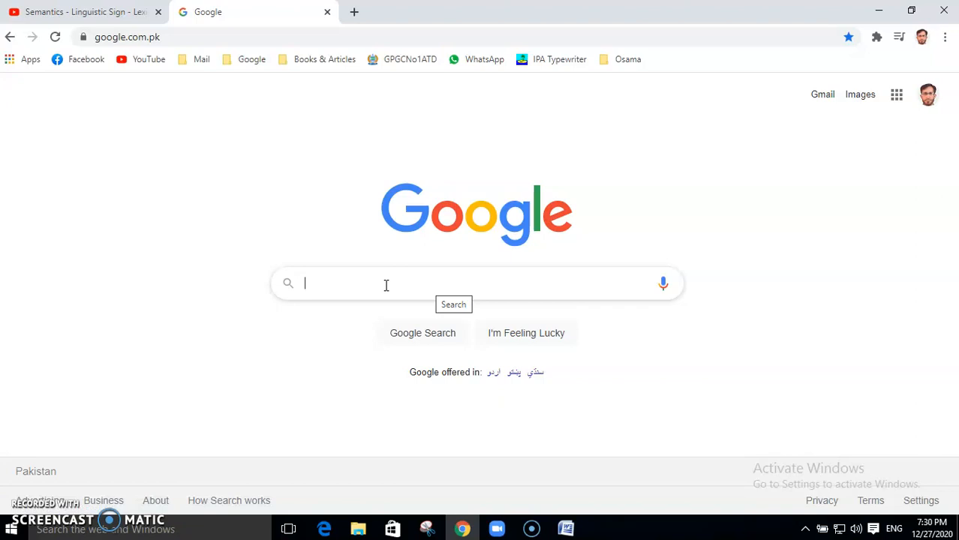
left_click(368, 286)
type("eslvi")
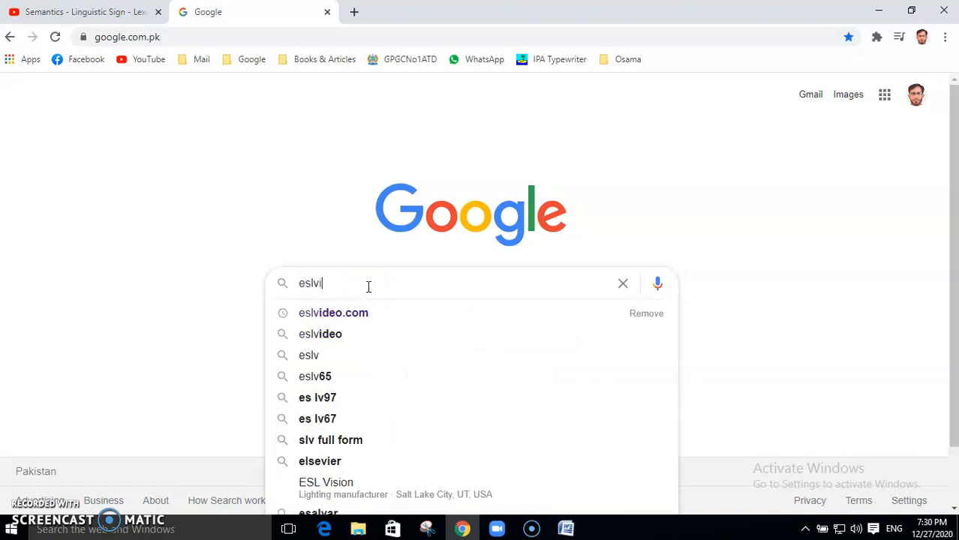
type("deo.com")
key("Return")
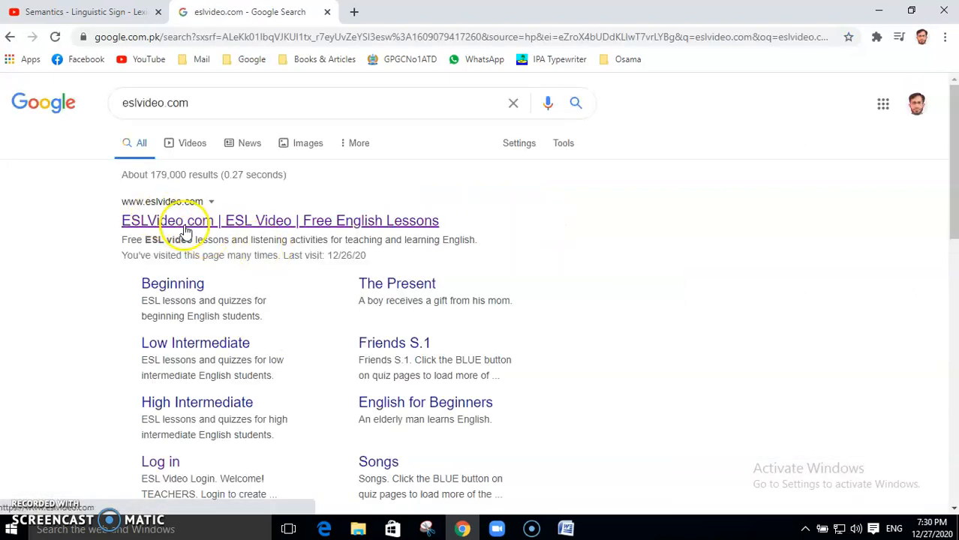
left_click(186, 229)
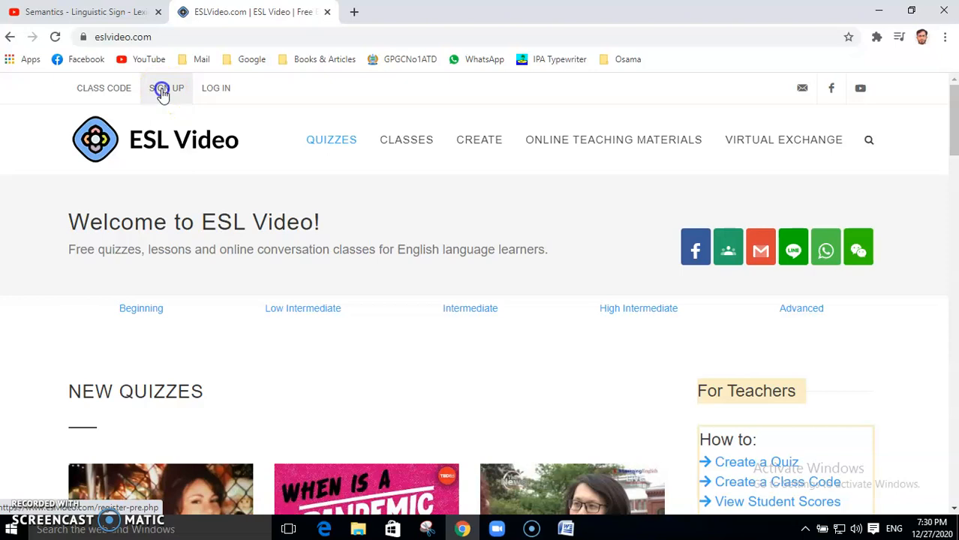
Step: Look through the teacher sign-up form, then go to the LOG IN page instead
left_click(162, 92)
left_click(861, 257)
left_click_drag(955, 197, 955, 251)
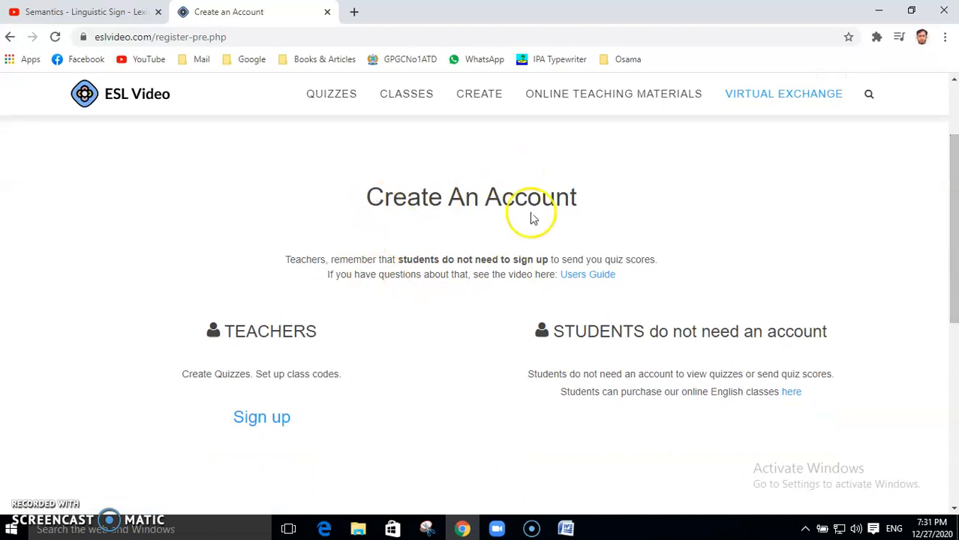
left_click(270, 424)
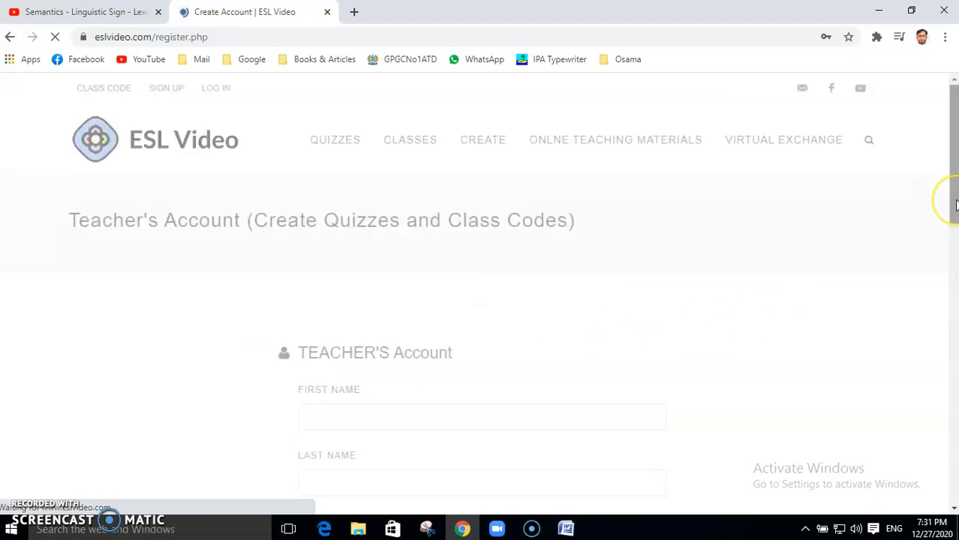
scroll(944, 199, "down", 2)
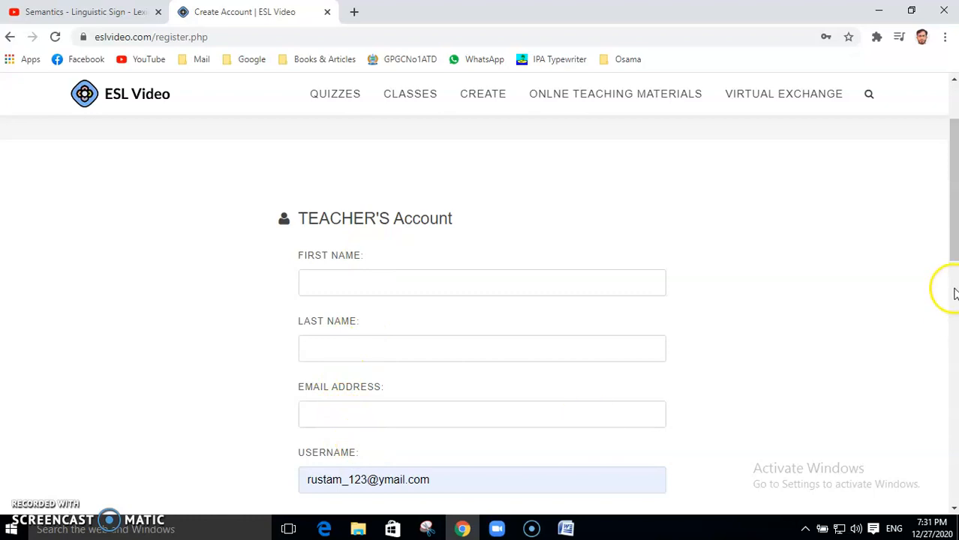
scroll(948, 248, "down", 3)
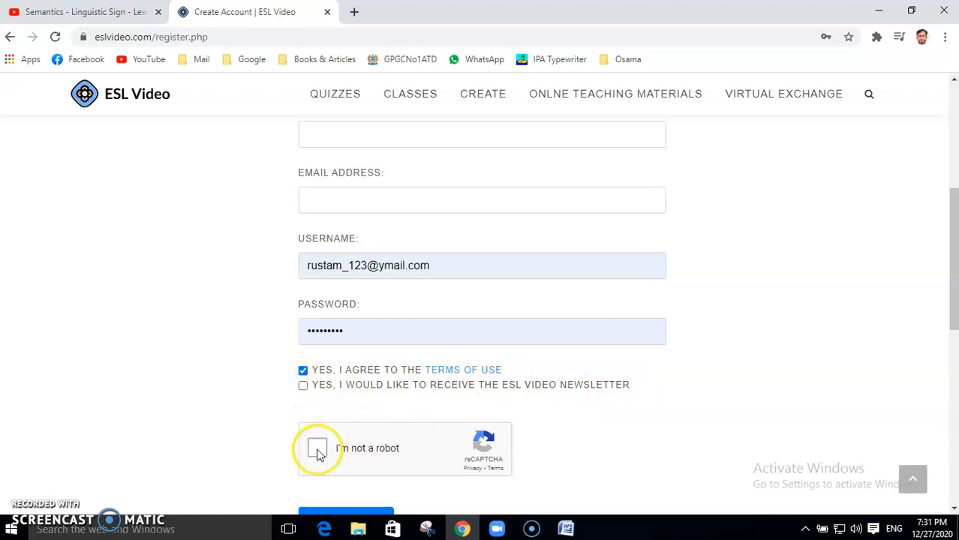
left_click_drag(954, 286, 942, 161)
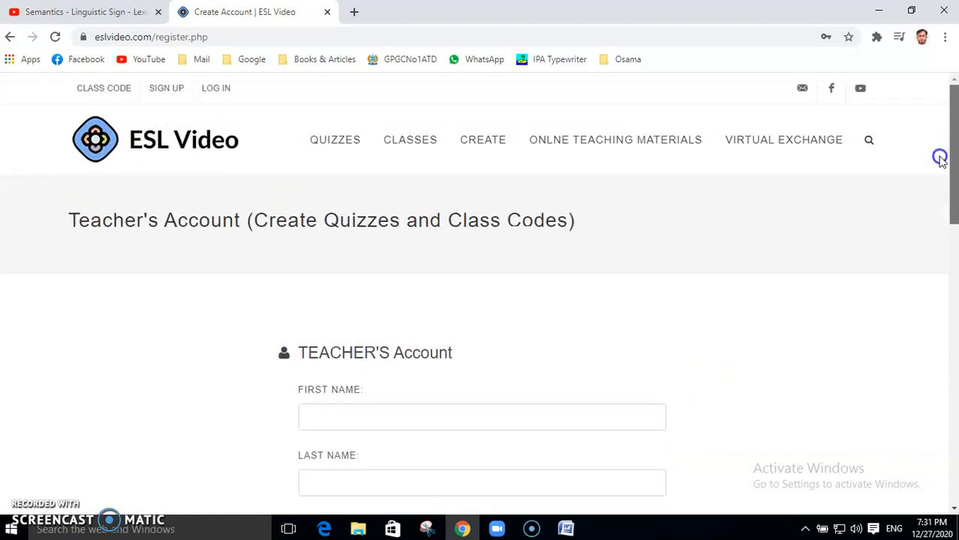
left_click(227, 90)
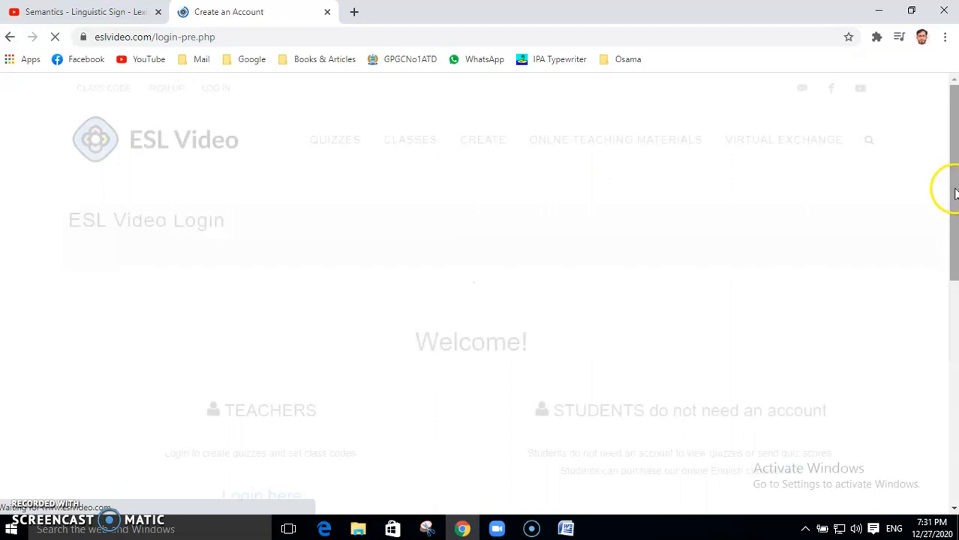
Step: Log in to the teacher account with the saved credentials and open the CREATE quiz page
scroll(954, 208, "down", 1)
scroll(955, 207, "down", 1)
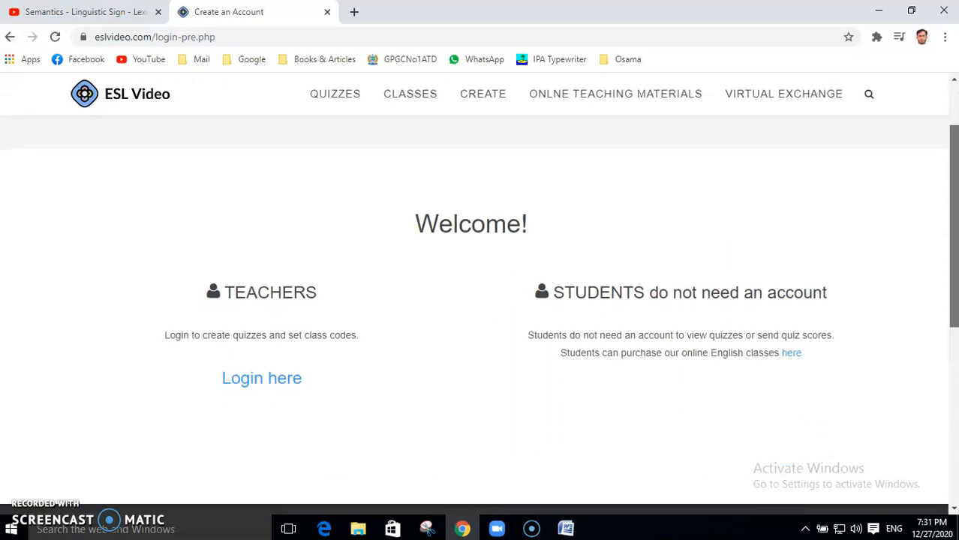
left_click(277, 383)
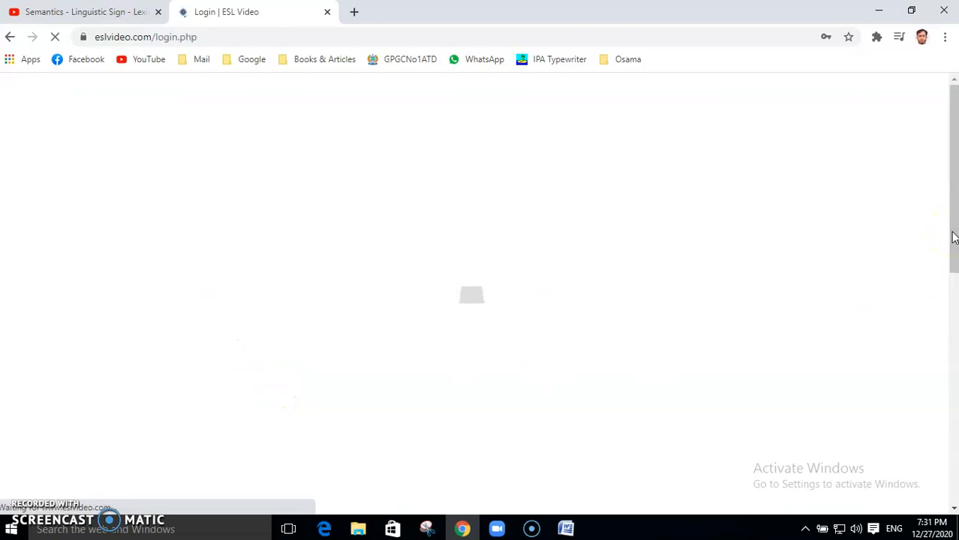
scroll(955, 208, "down", 2)
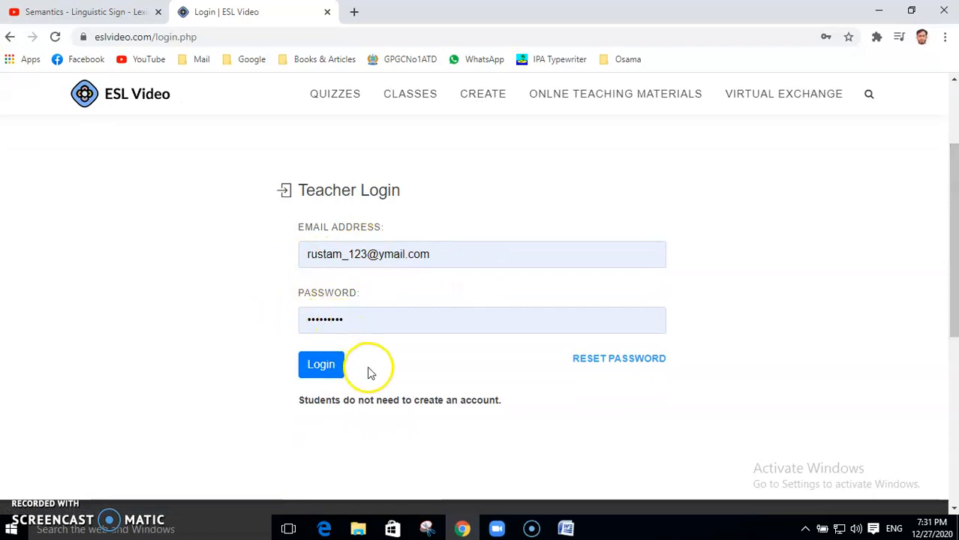
left_click(322, 366)
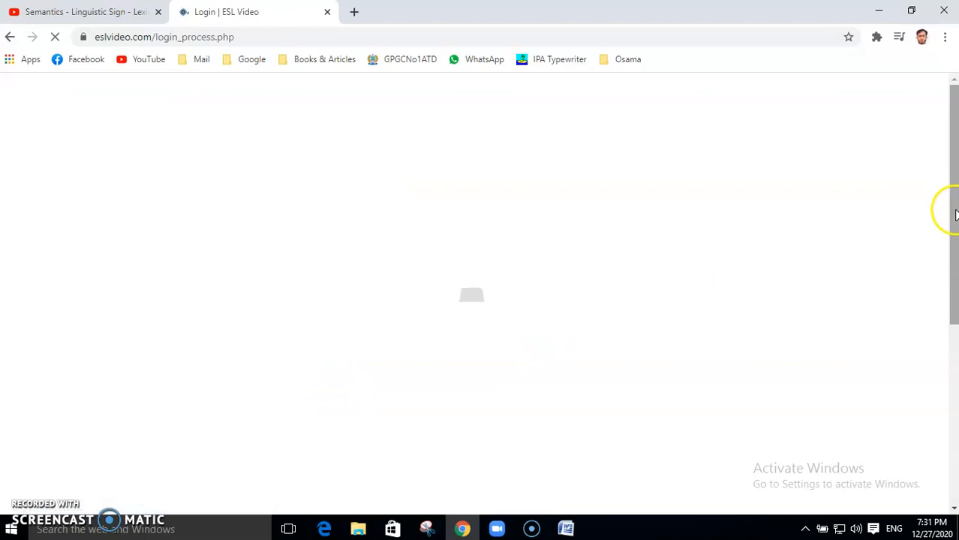
left_click_drag(955, 208, 953, 216)
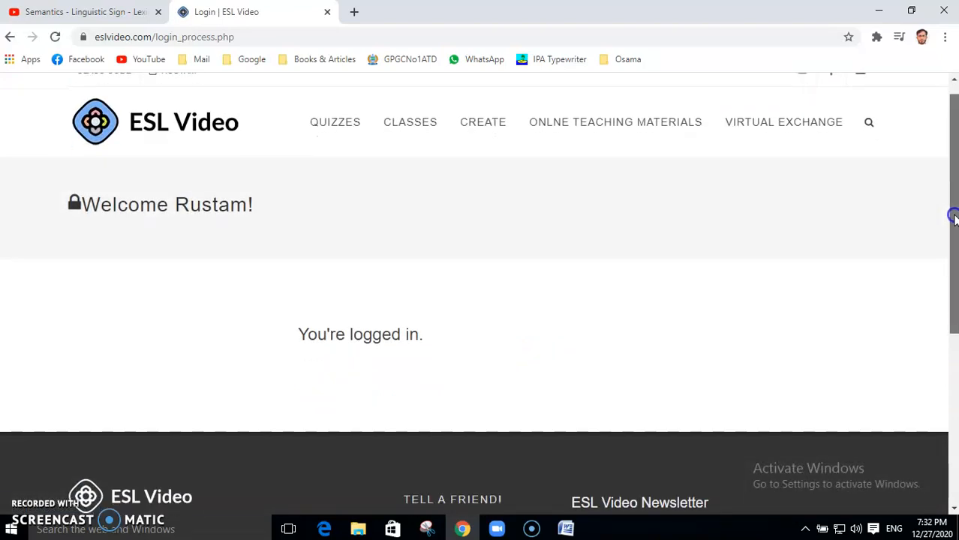
left_click(483, 124)
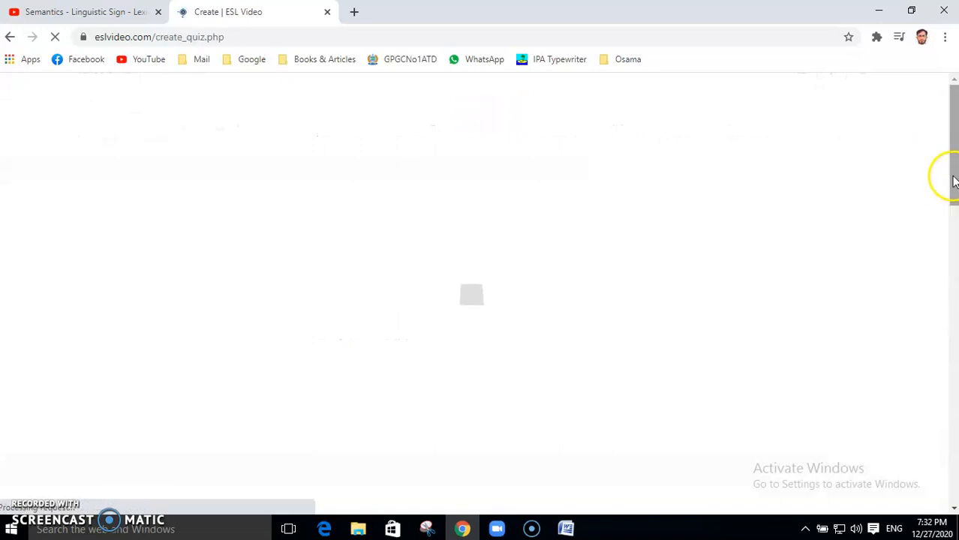
Step: Title the quiz 'Semantics' and reuse the earlier listening-comprehension practice description
left_click_drag(953, 170, 953, 215)
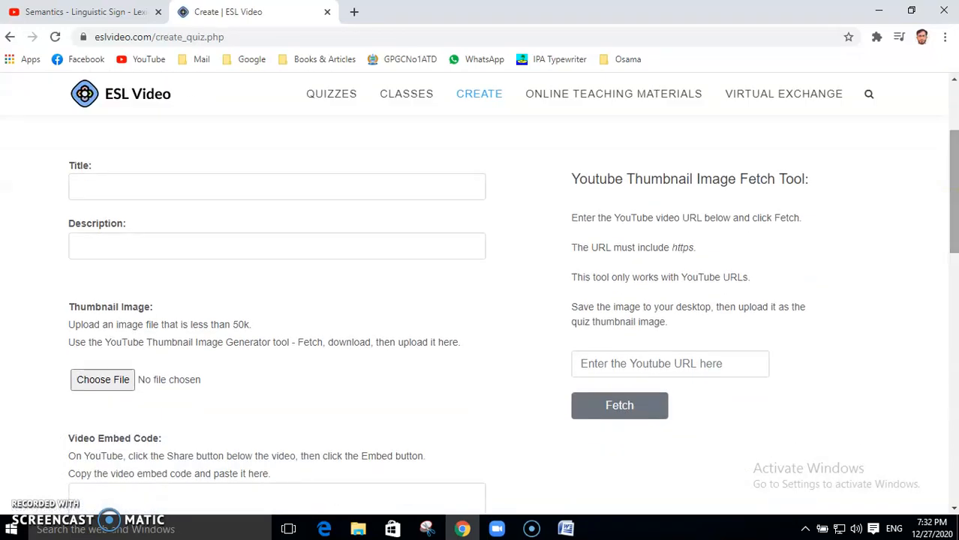
left_click(160, 188)
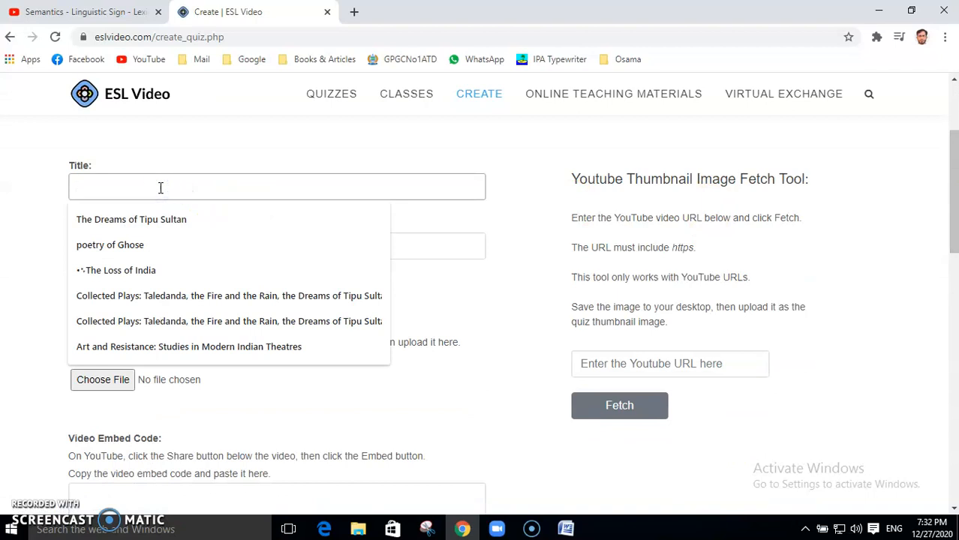
type("Semantics")
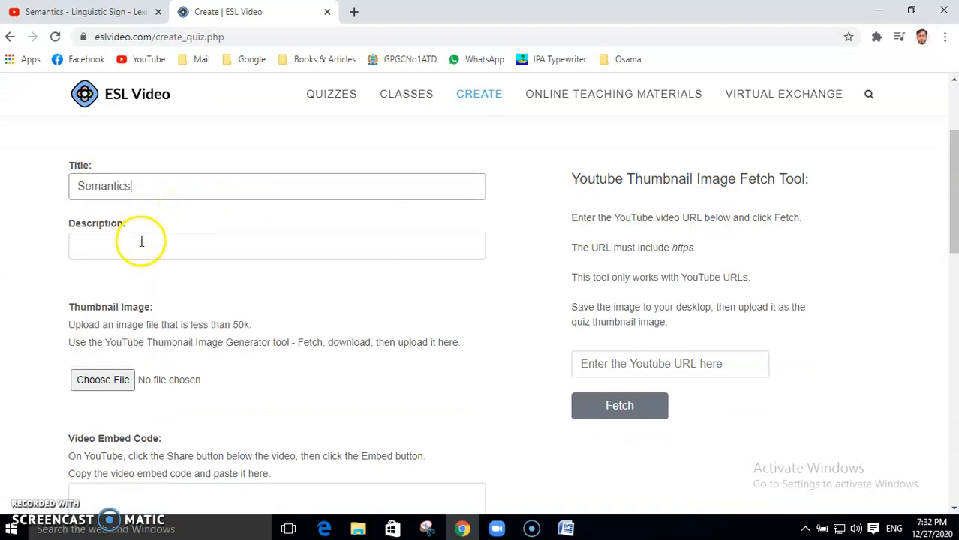
left_click(141, 240)
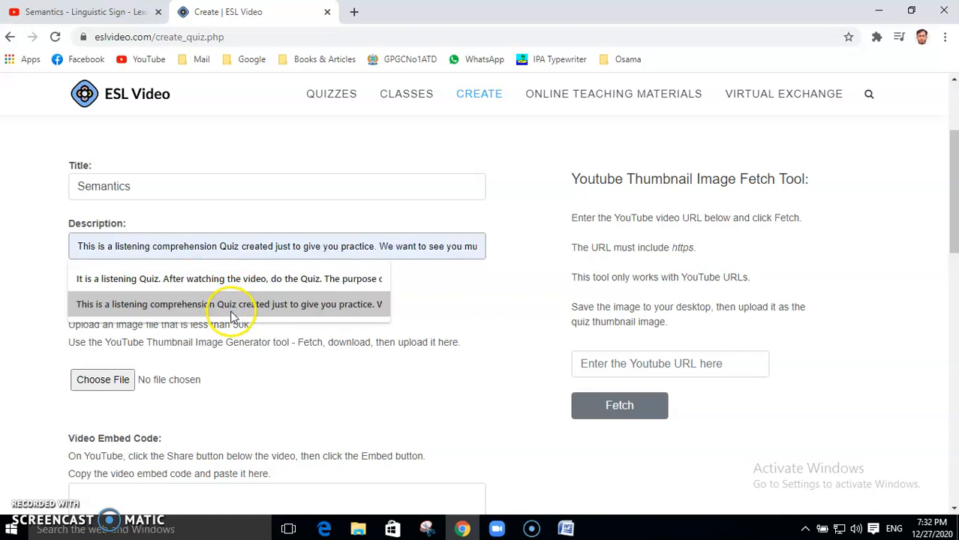
left_click(233, 315)
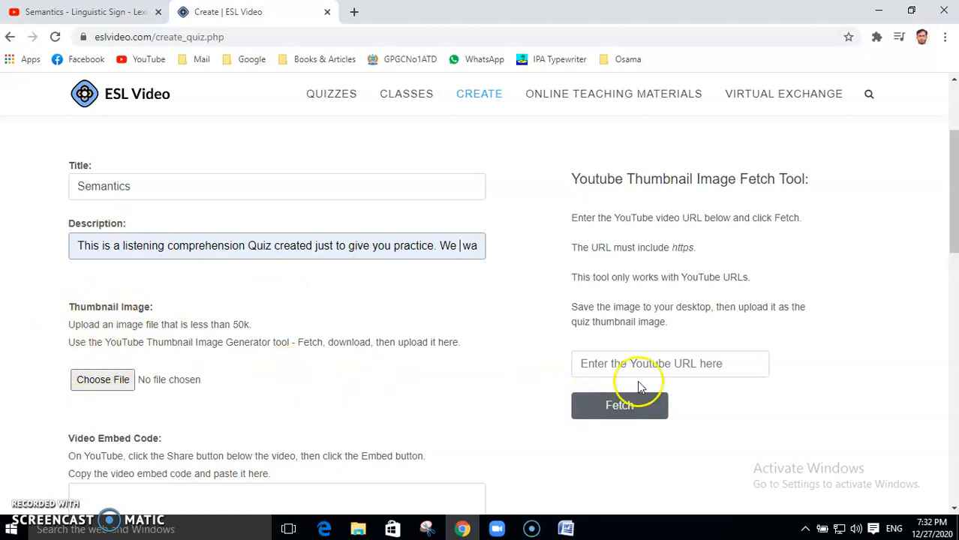
left_click(45, 16)
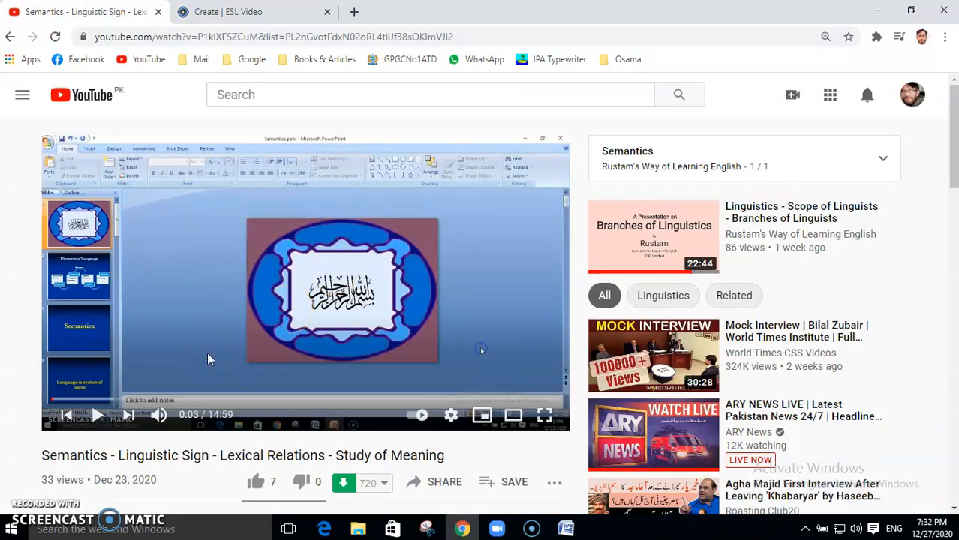
left_click(439, 482)
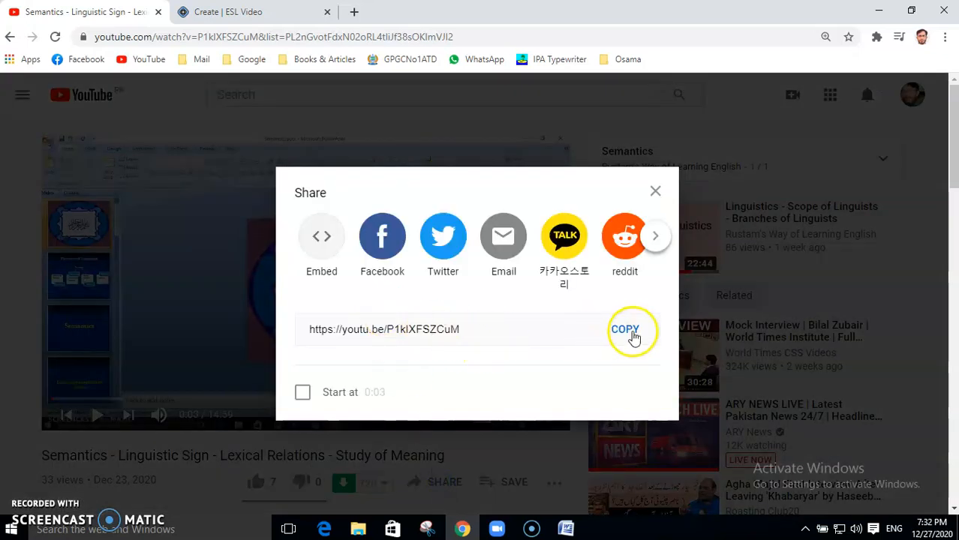
left_click(627, 331)
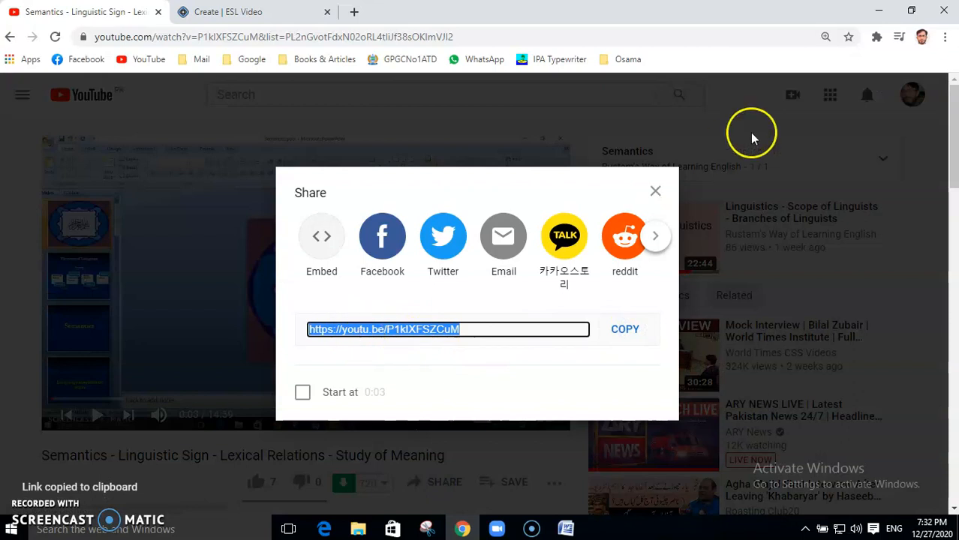
left_click(659, 194)
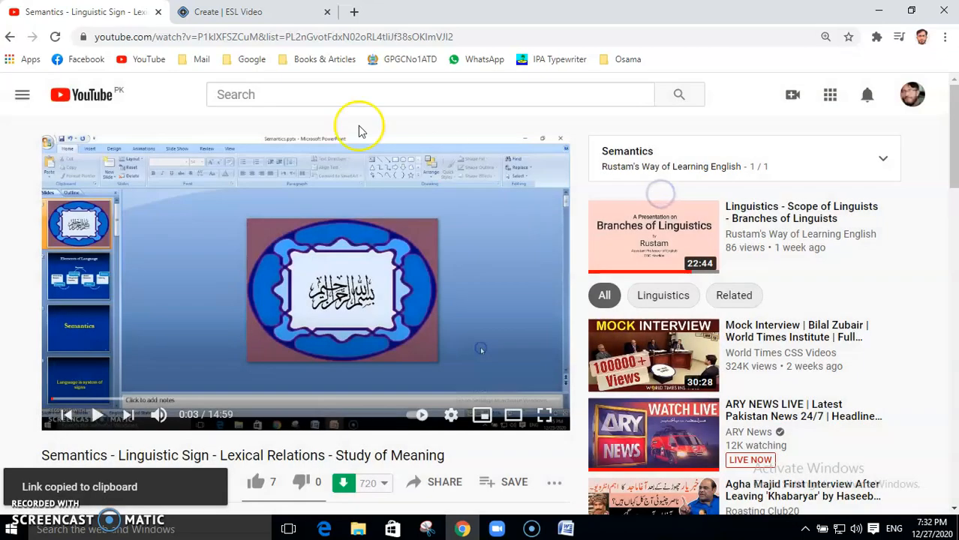
left_click(223, 13)
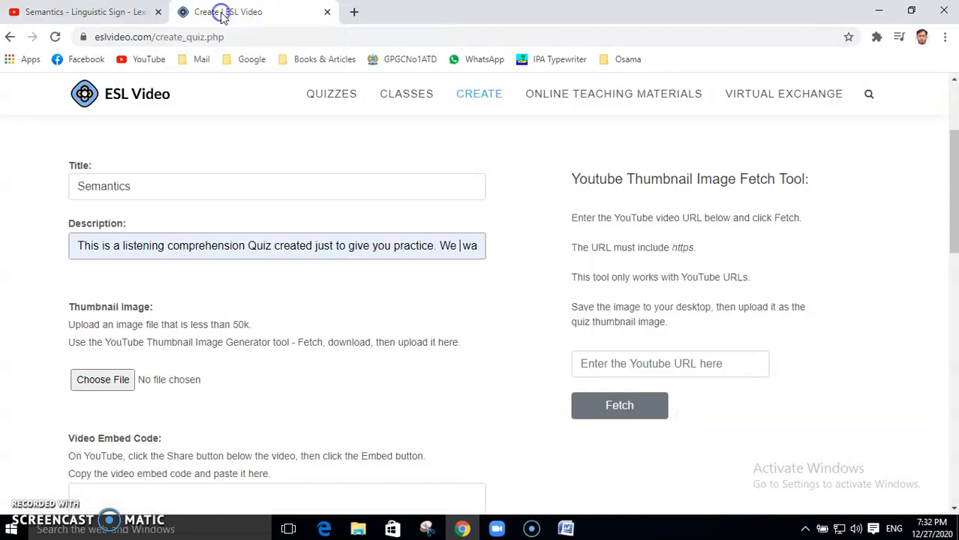
left_click(646, 361)
key("ctrl+v")
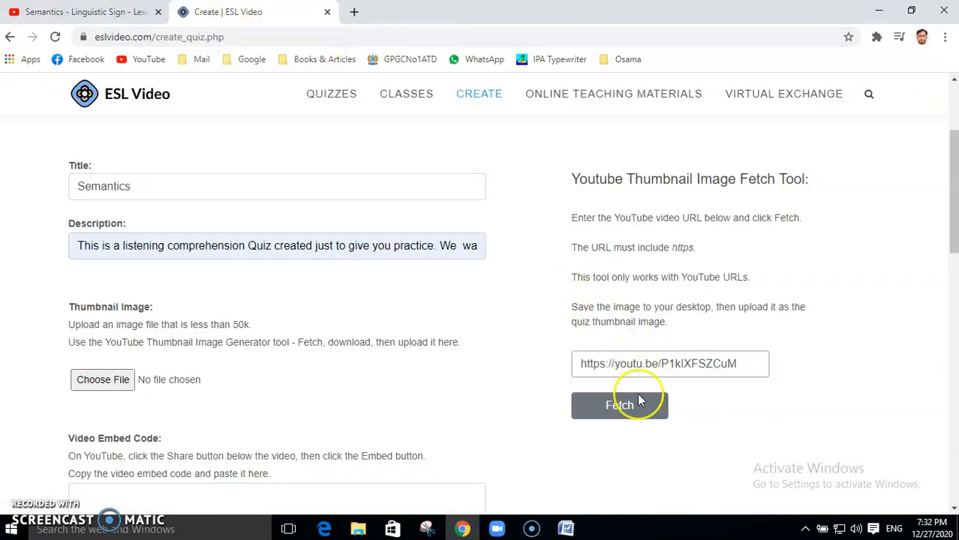
Step: Fetch the video thumbnail and save it as Image.jpg in the 1st Semester folder
left_click(619, 407)
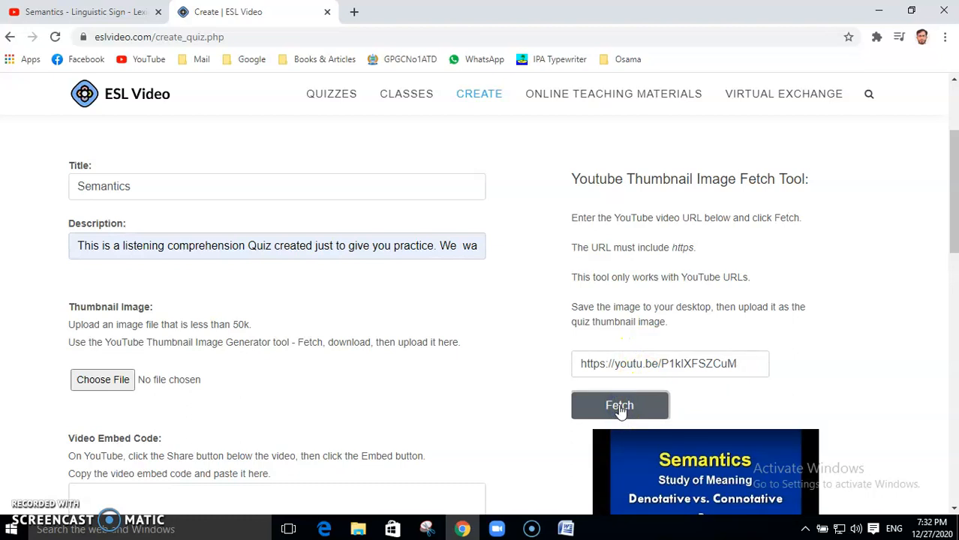
left_click_drag(954, 233, 954, 276)
right_click(700, 333)
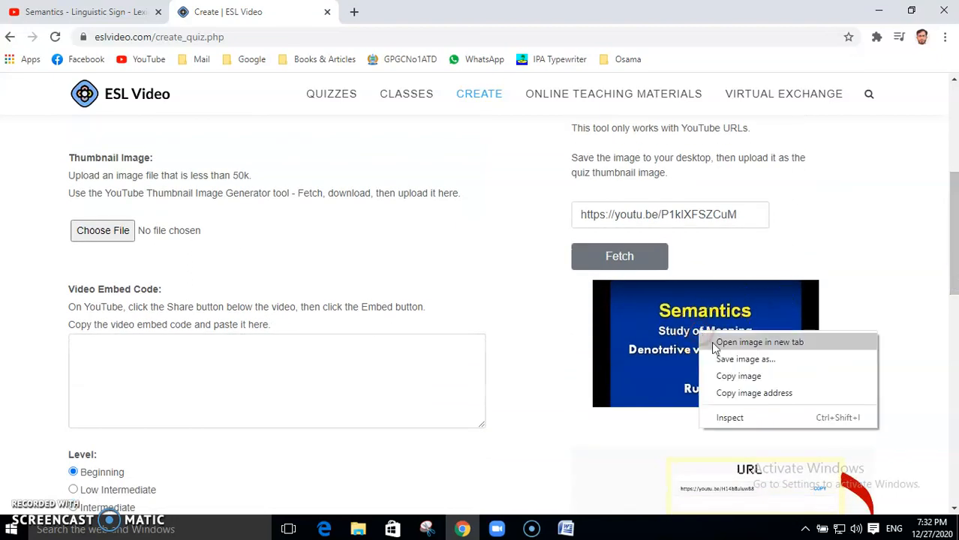
left_click(734, 360)
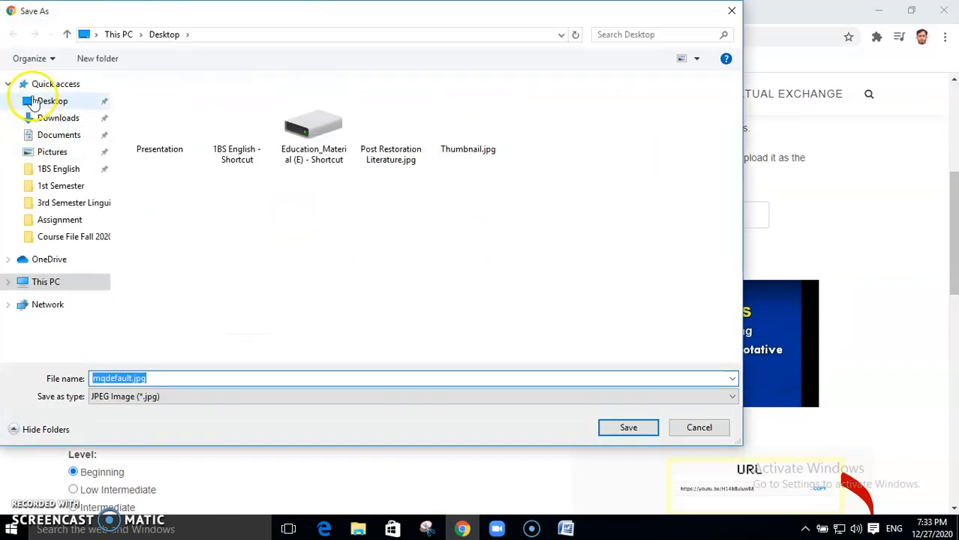
left_click(45, 98)
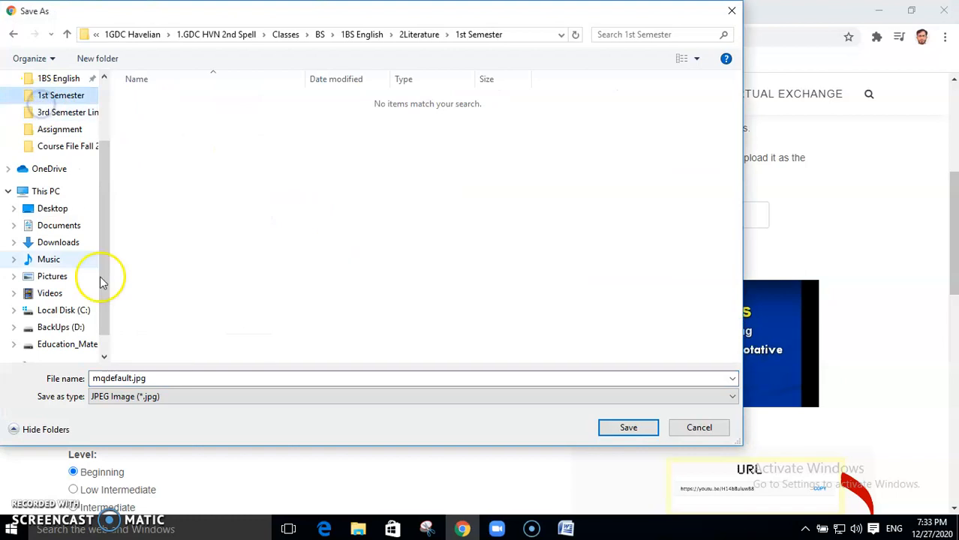
double_click(105, 378)
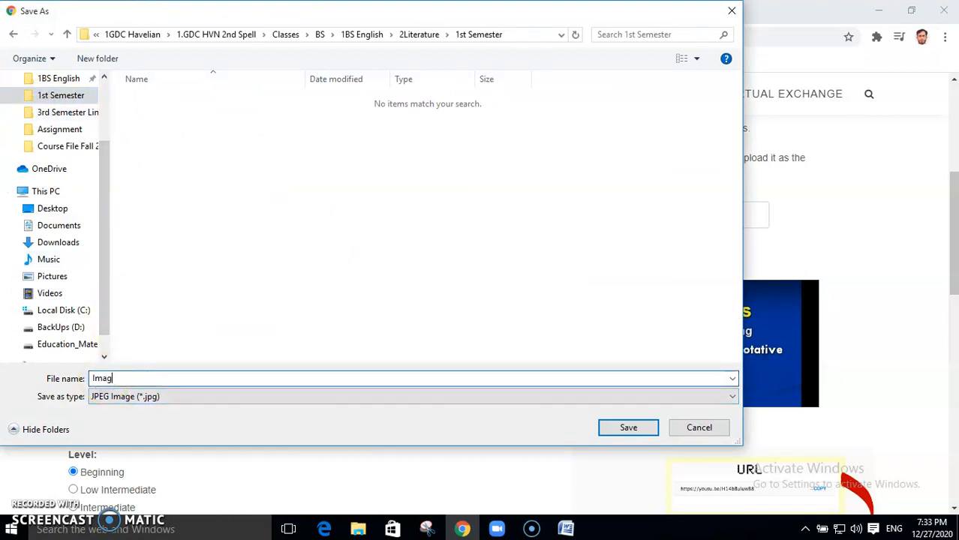
type("Image")
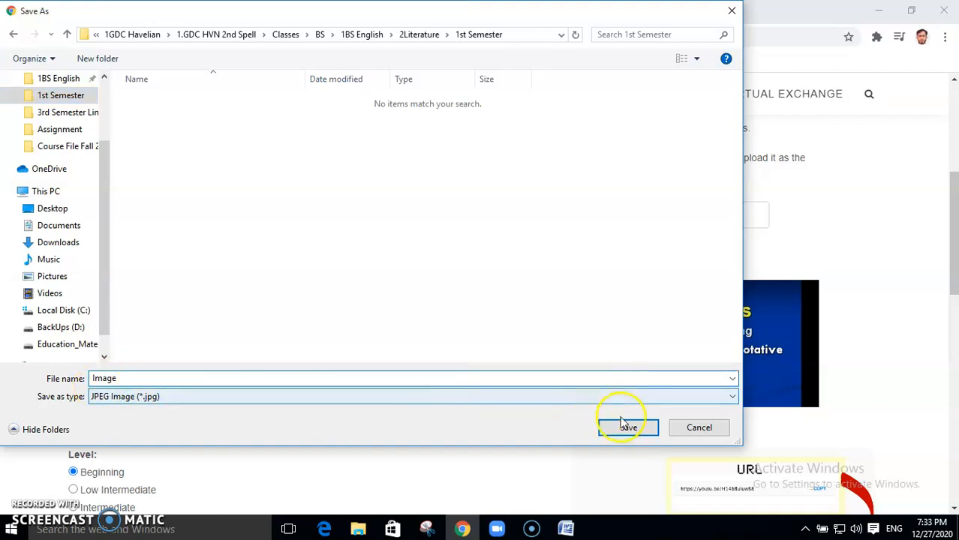
left_click(628, 430)
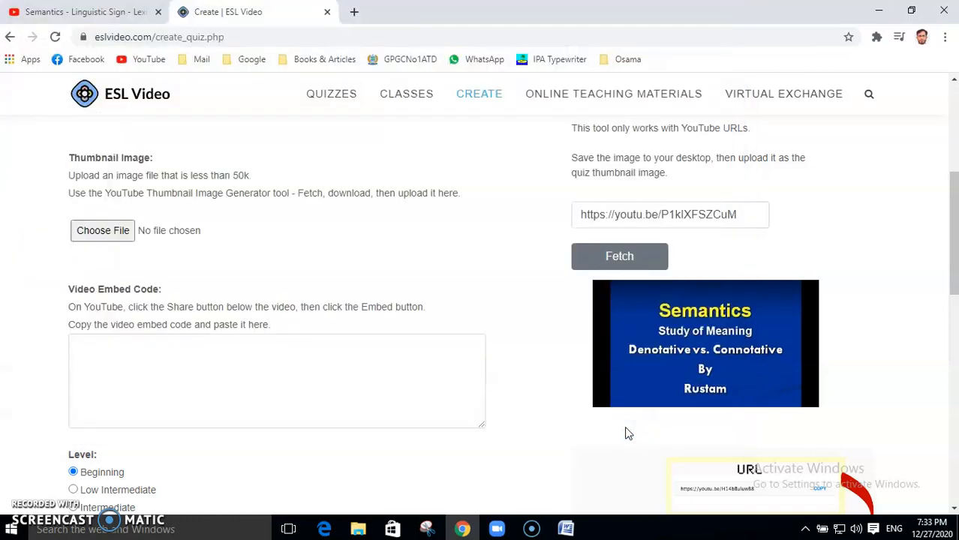
Step: Choose Semantics.PNG from the Desktop as the quiz's thumbnail upload
left_click(88, 234)
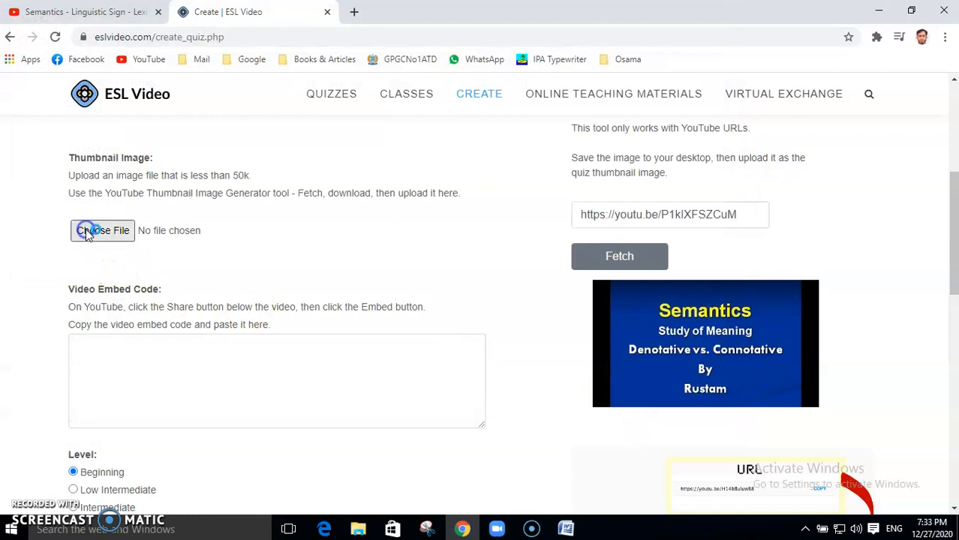
left_click(132, 231)
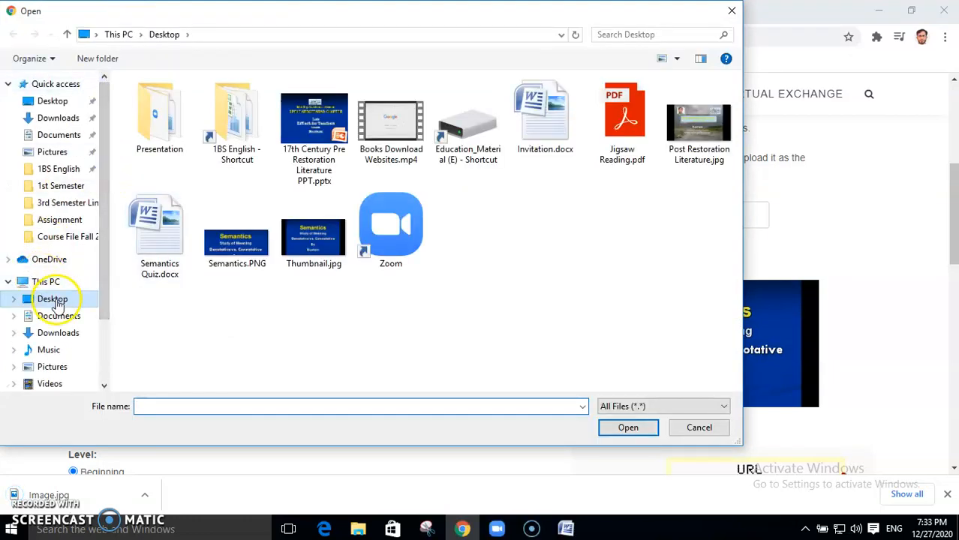
left_click(54, 300)
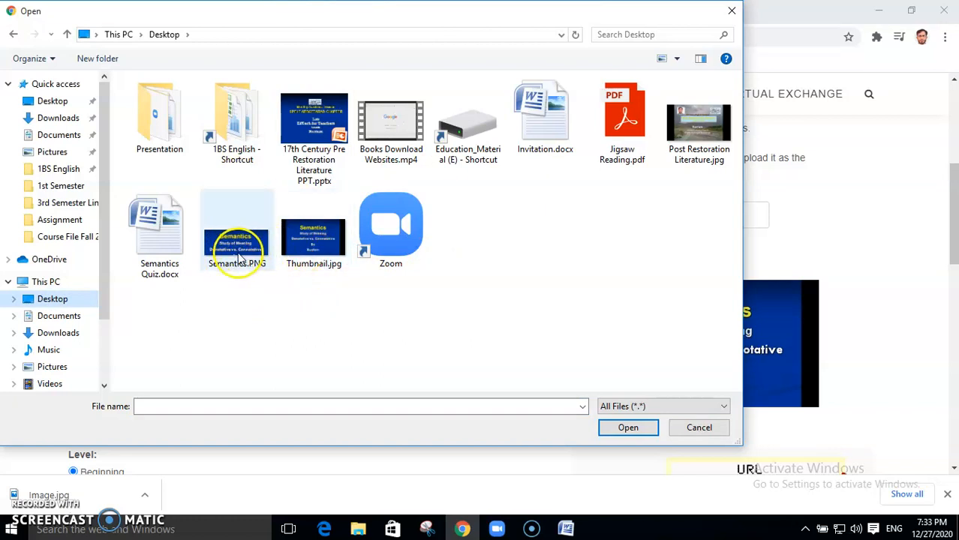
left_click(240, 257)
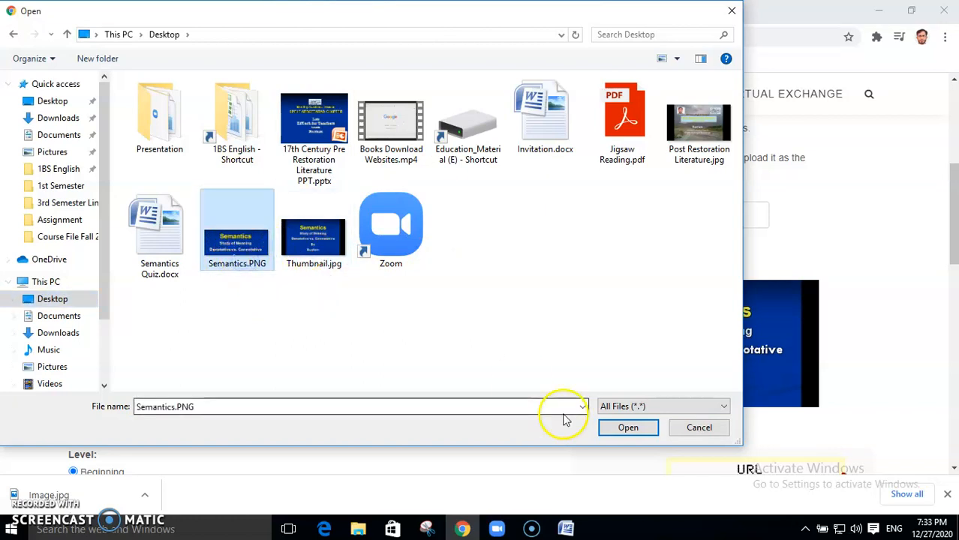
left_click(620, 429)
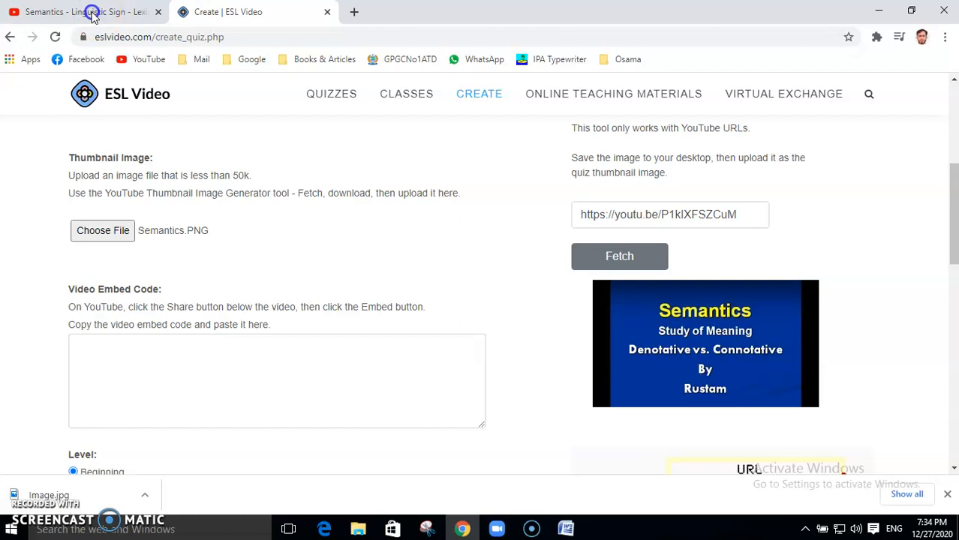
Step: Copy the video's iframe embed code from YouTube and return to the Video Embed Code field
left_click(95, 16)
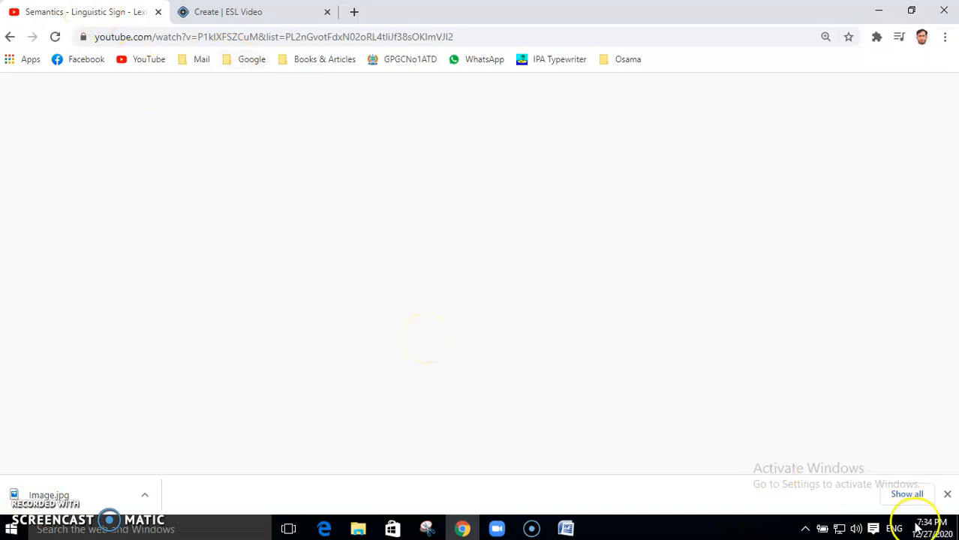
left_click(947, 496)
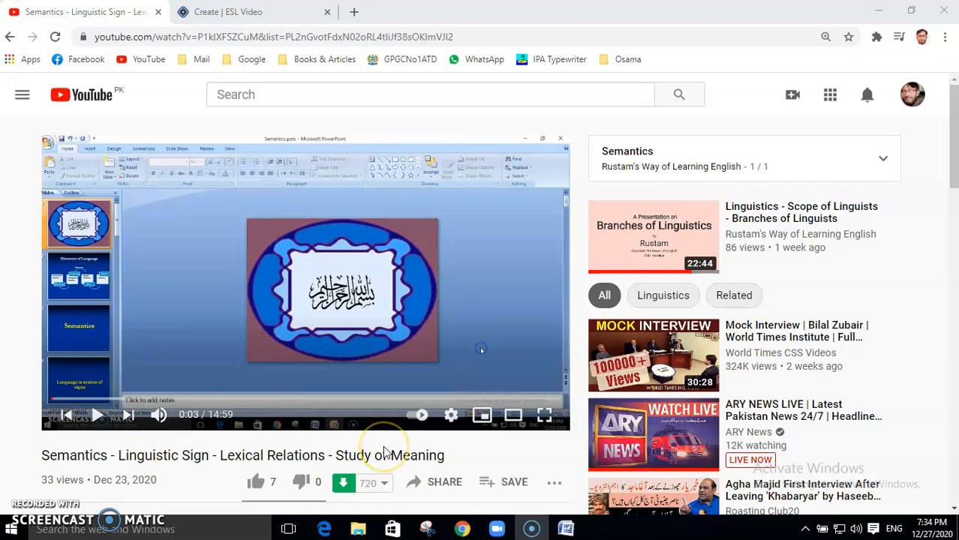
left_click(445, 485)
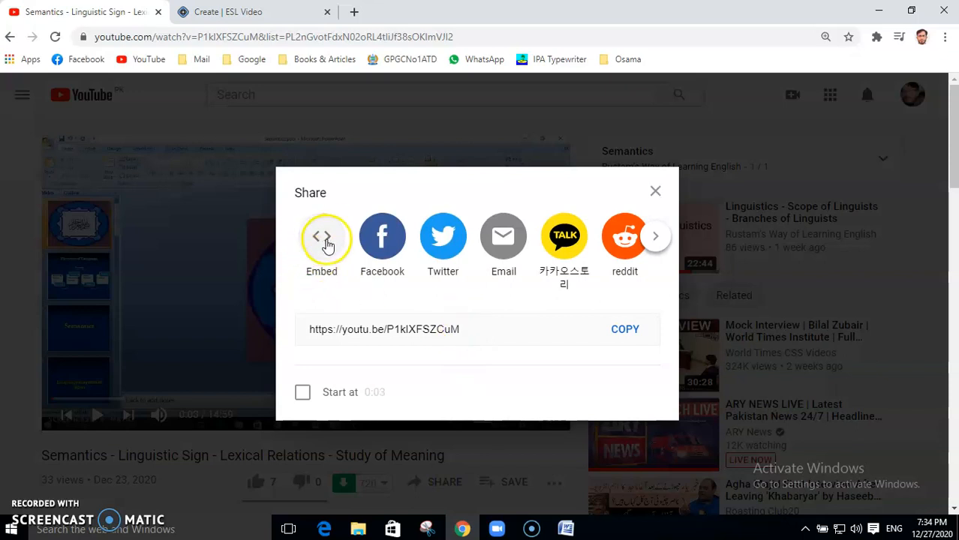
left_click(324, 240)
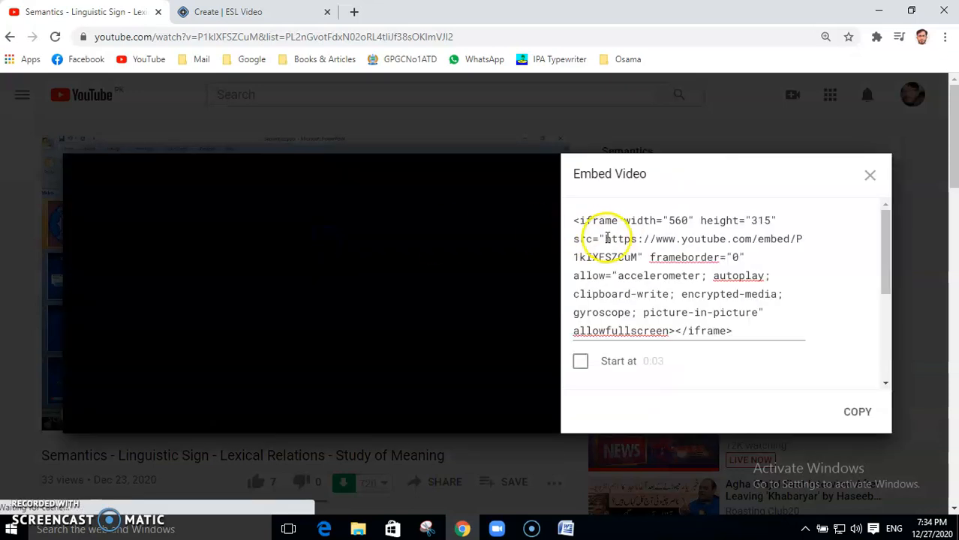
left_click(609, 238)
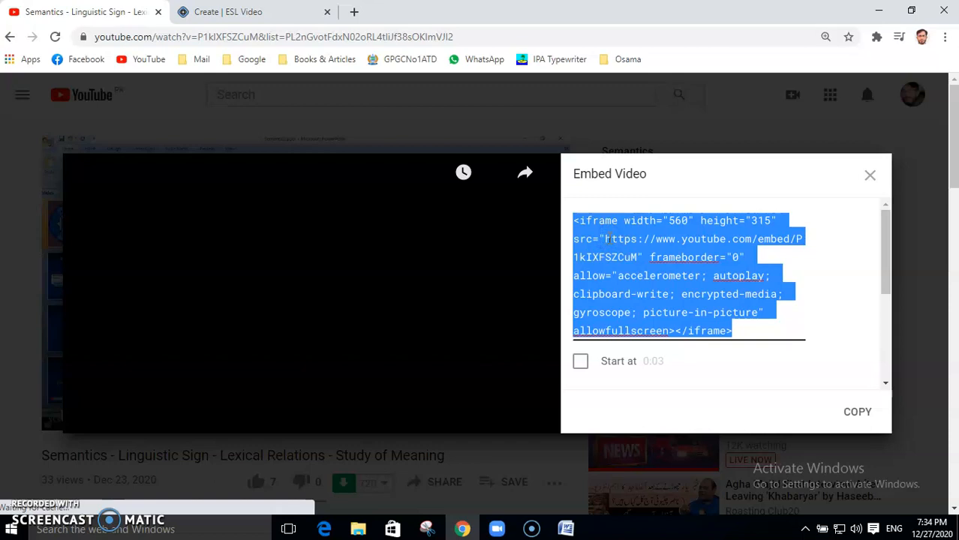
left_click(857, 415)
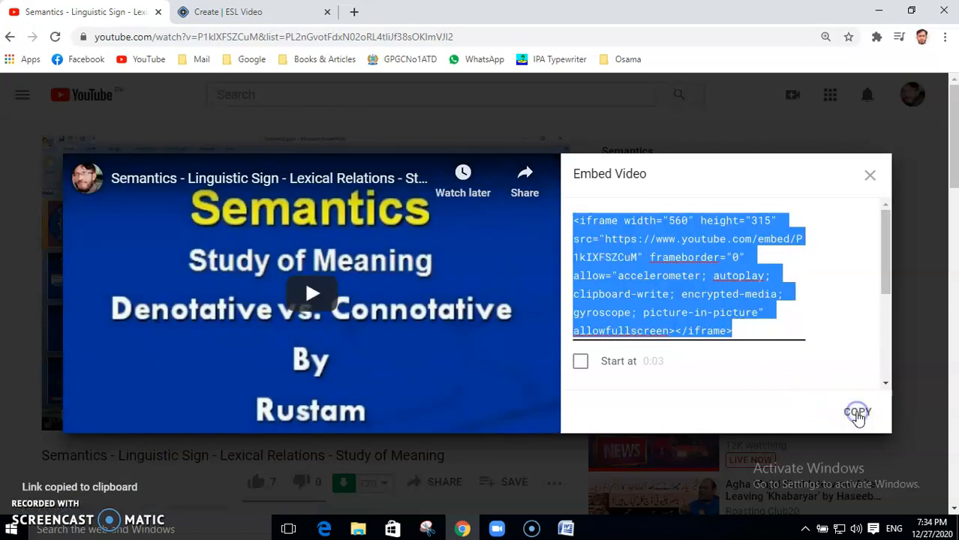
left_click(870, 175)
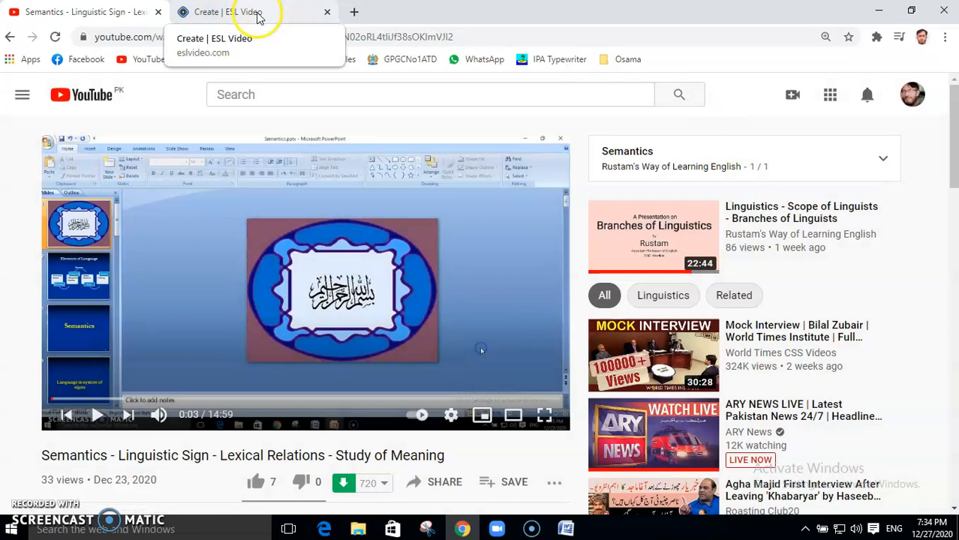
left_click(256, 11)
left_click(185, 364)
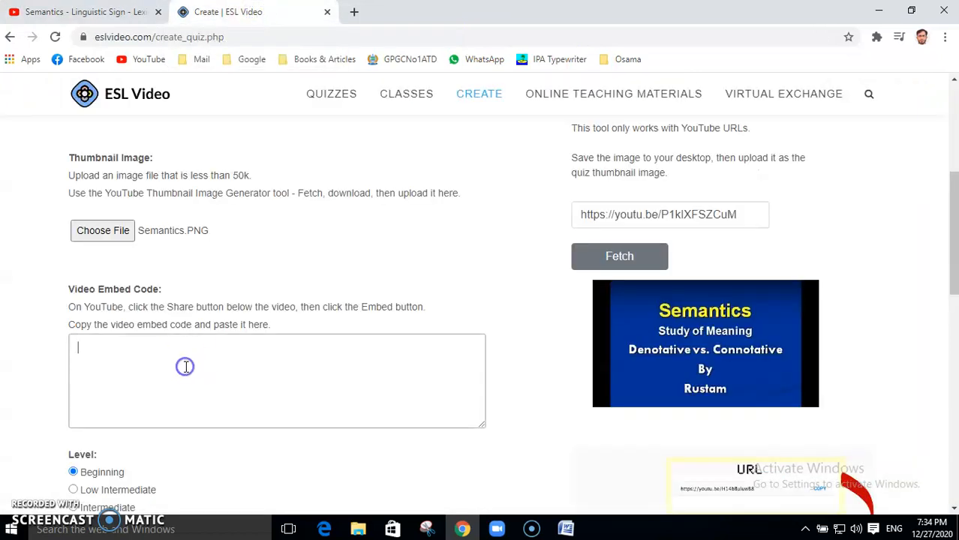
Step: Paste the embed code, set the quiz level to High Intermediate, and submit step 1
key("ctrl+v")
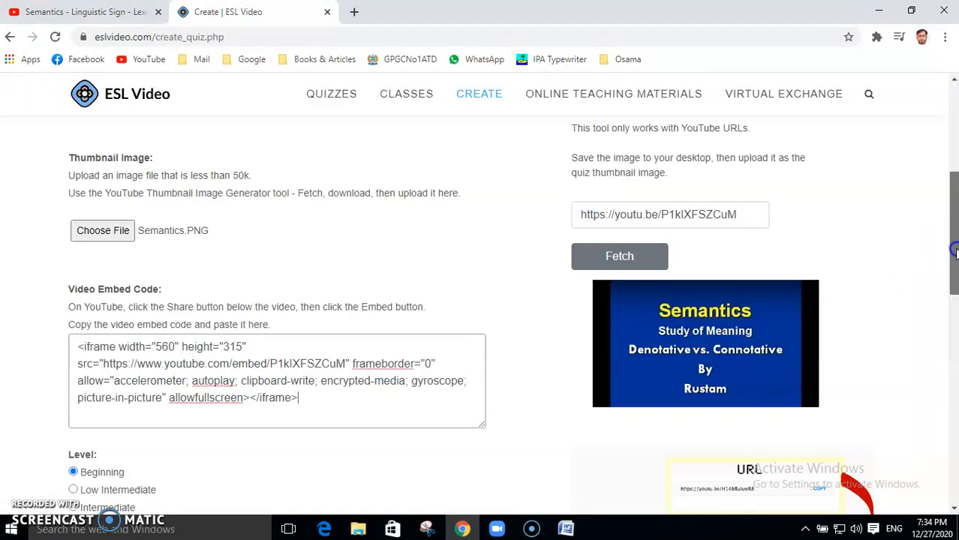
scroll(950, 311, "down", 3)
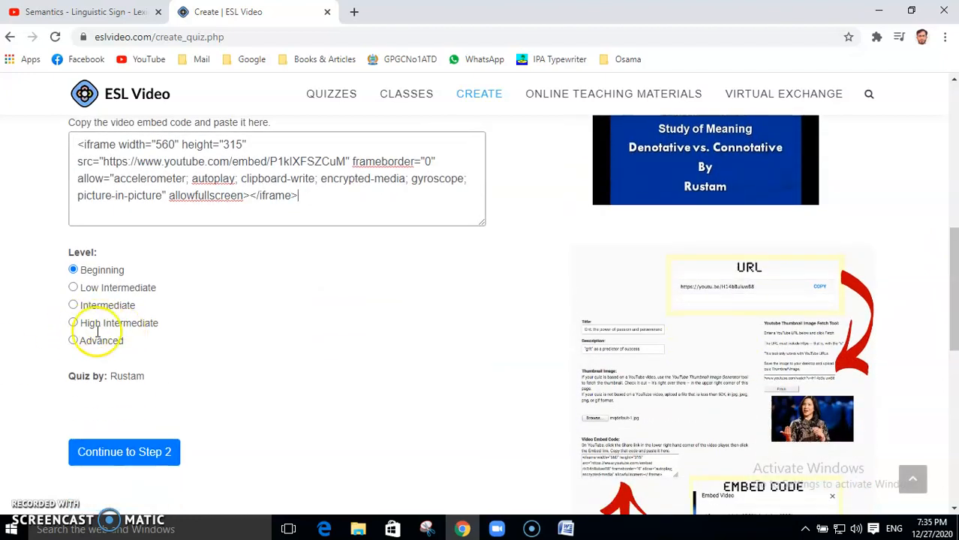
left_click(73, 325)
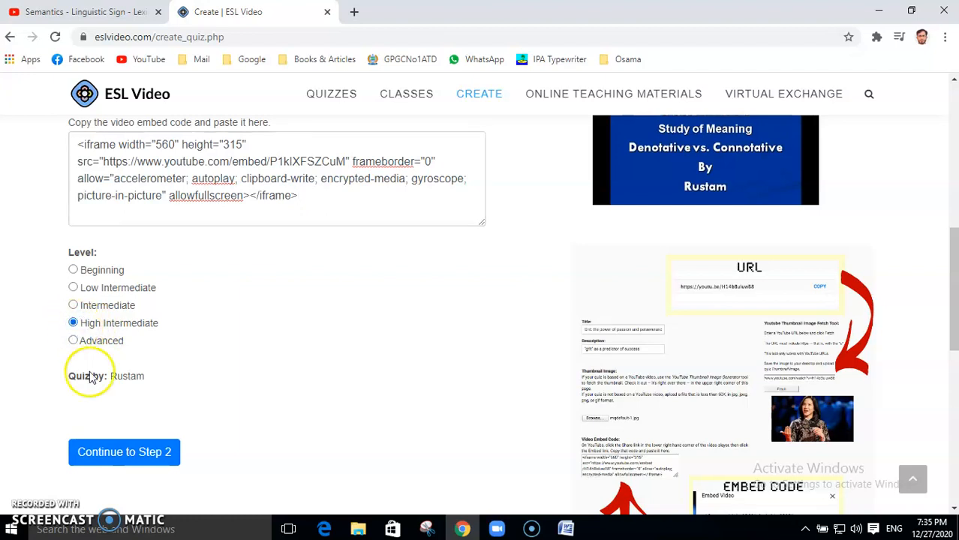
left_click(122, 461)
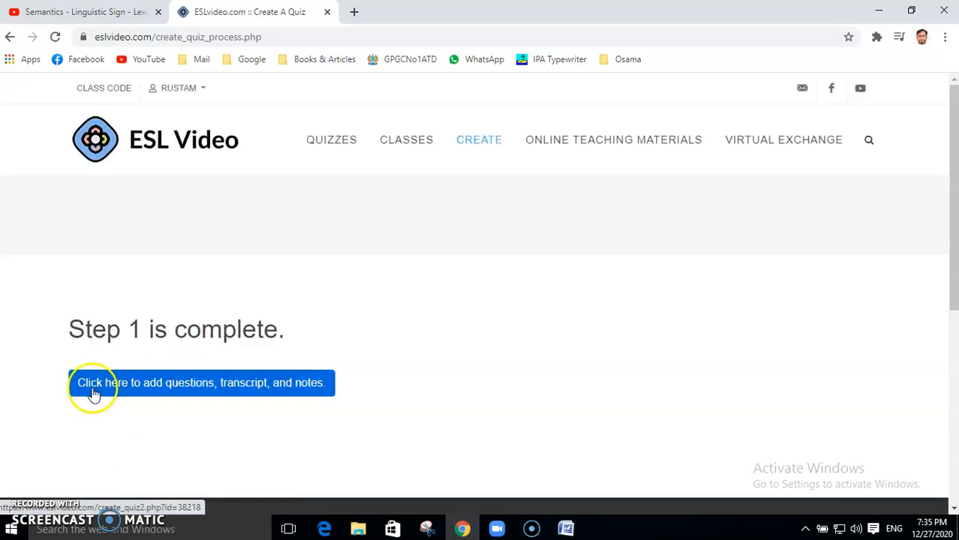
Step: Go to the questions, transcript and notes area and start a new blank question in the Questions section
left_click(173, 391)
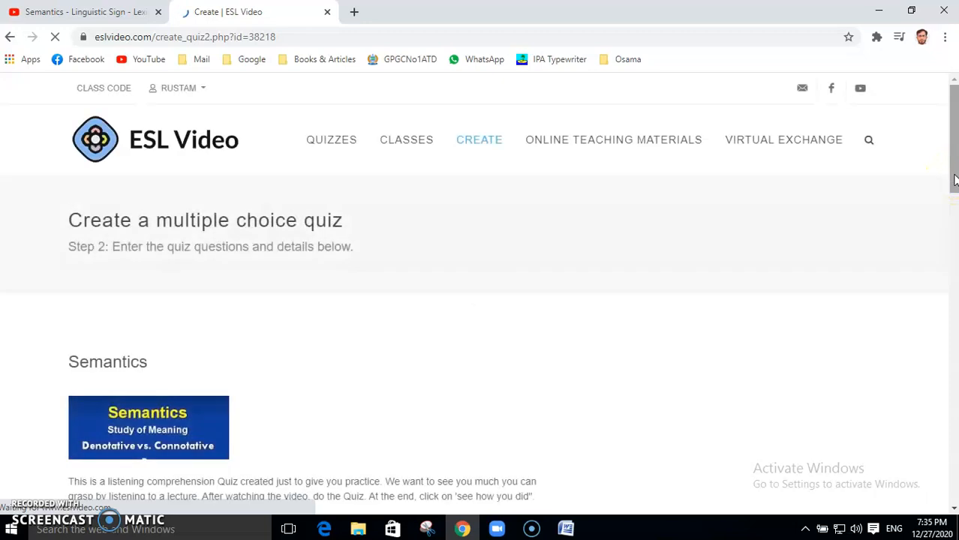
scroll(954, 176, "down", 1)
scroll(22, 315, "down", 2)
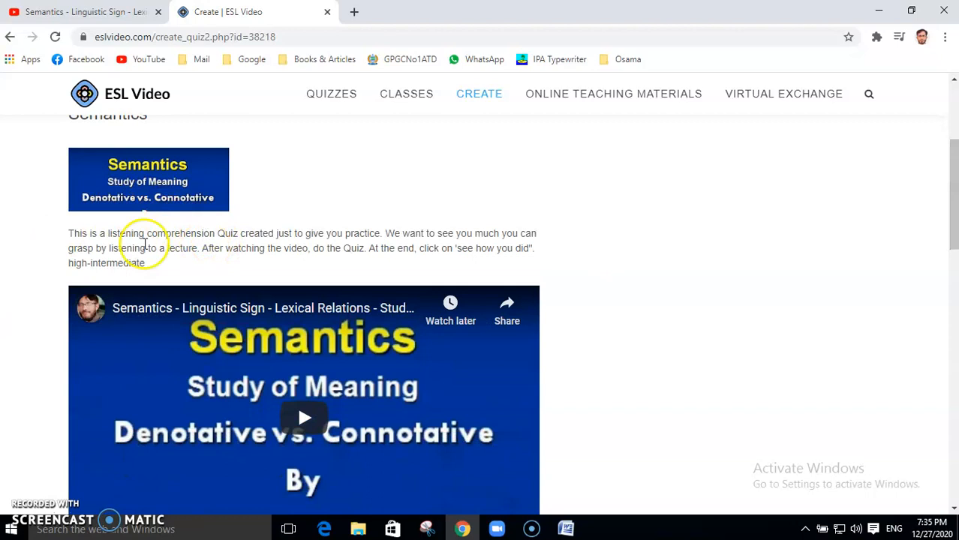
left_click_drag(954, 197, 954, 284)
left_click(340, 274)
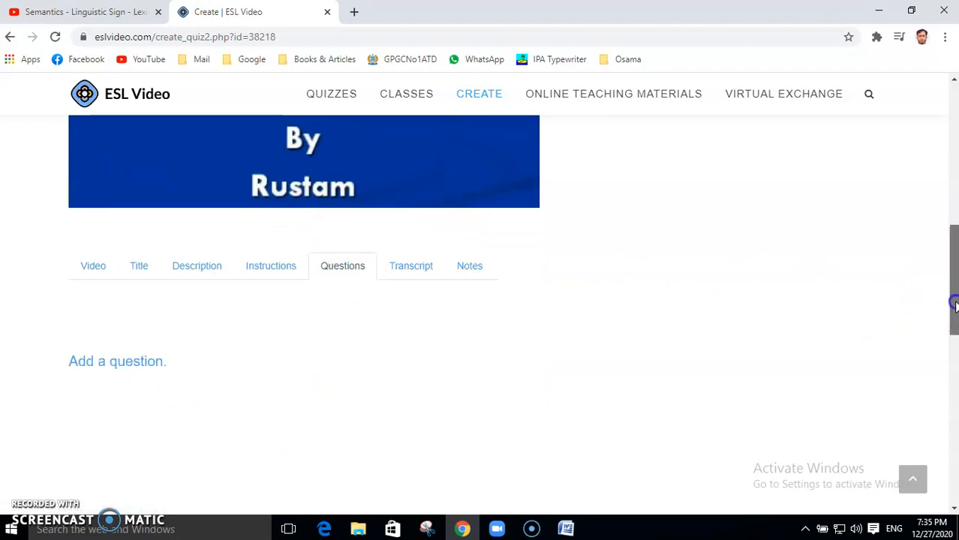
left_click_drag(954, 308, 954, 330)
left_click(94, 284)
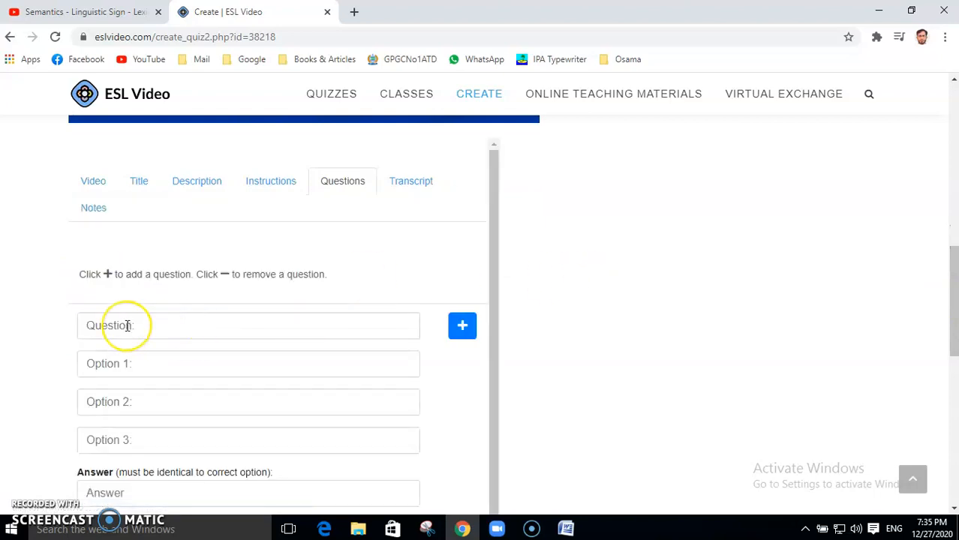
left_click(567, 529)
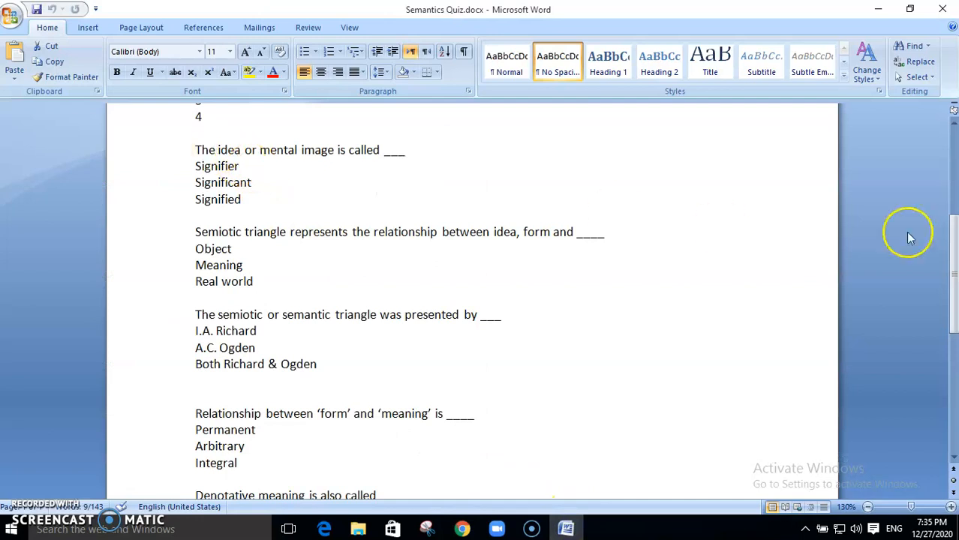
Step: Copy the line 'Sounds of a language are studied in ____' from the Word quiz document
left_click_drag(951, 297, 952, 208)
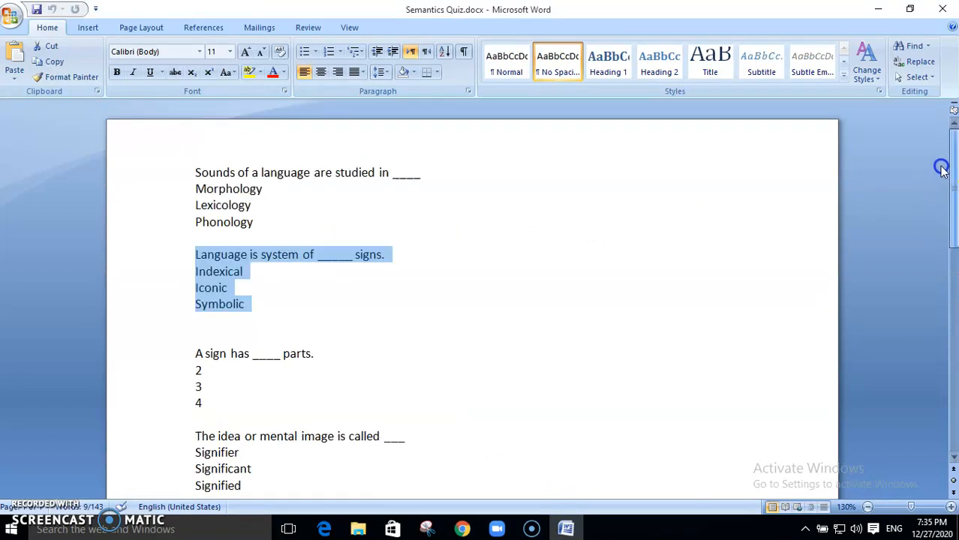
left_click_drag(192, 173, 396, 174)
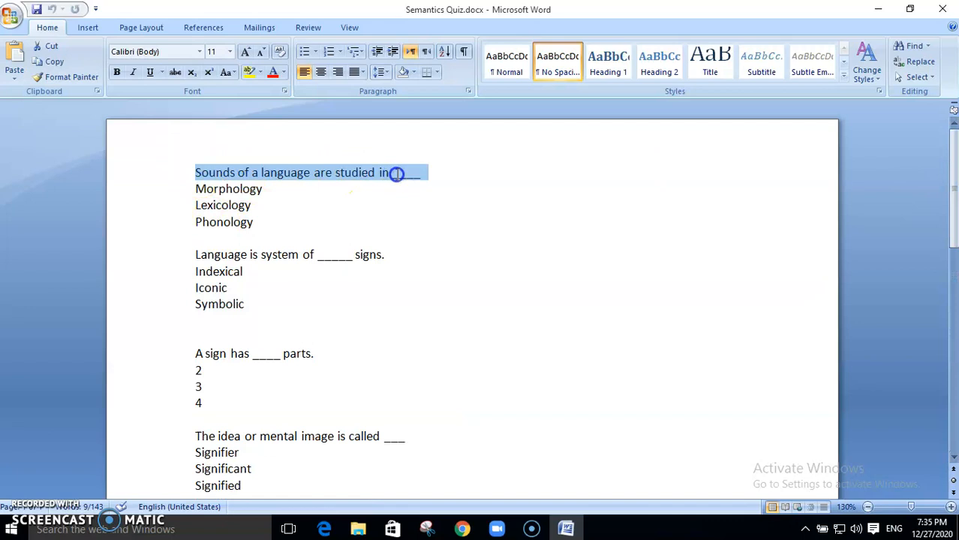
right_click(357, 171)
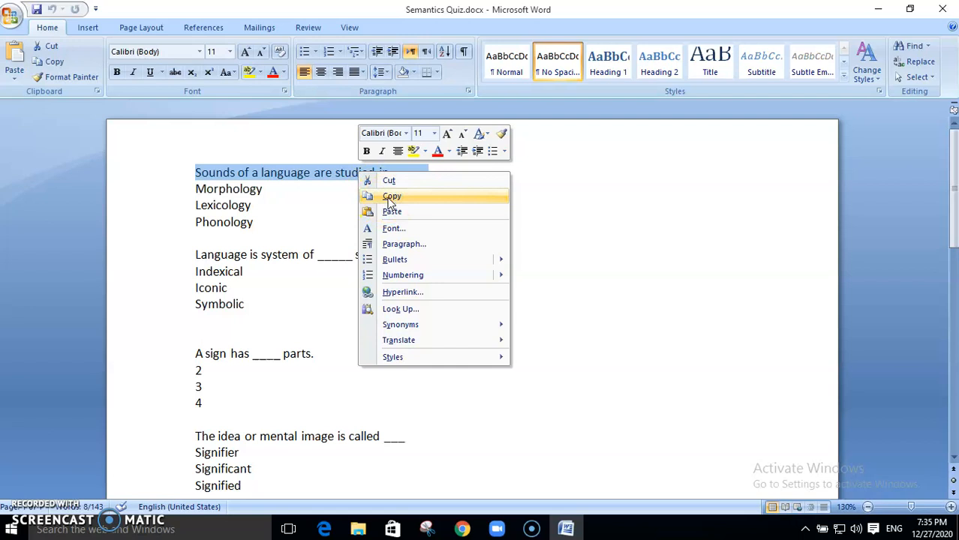
left_click(392, 196)
key("Down")
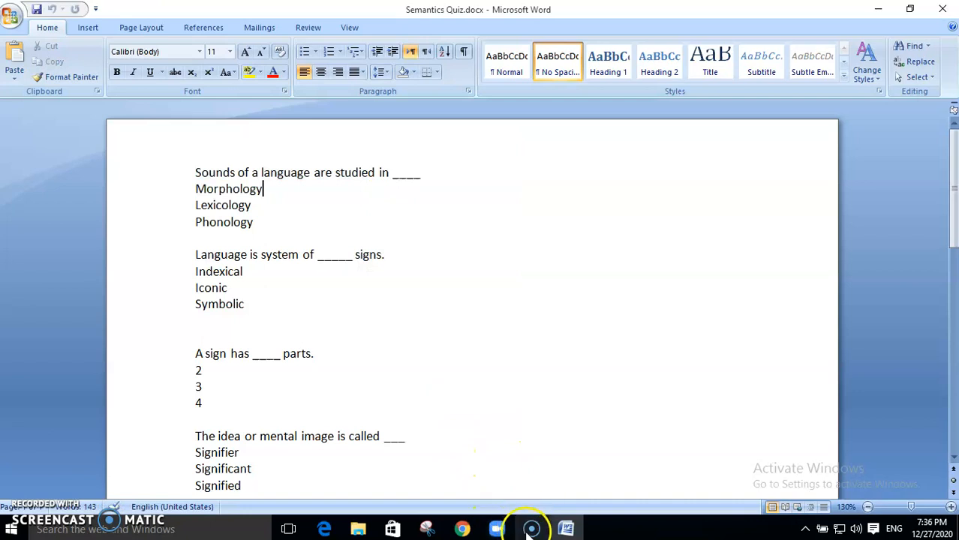
mouse_move(460, 529)
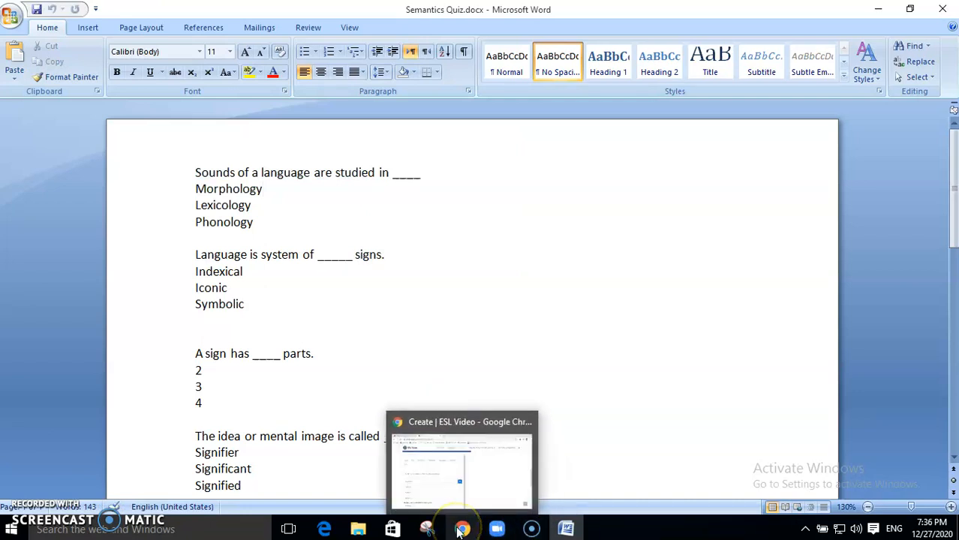
left_click(460, 529)
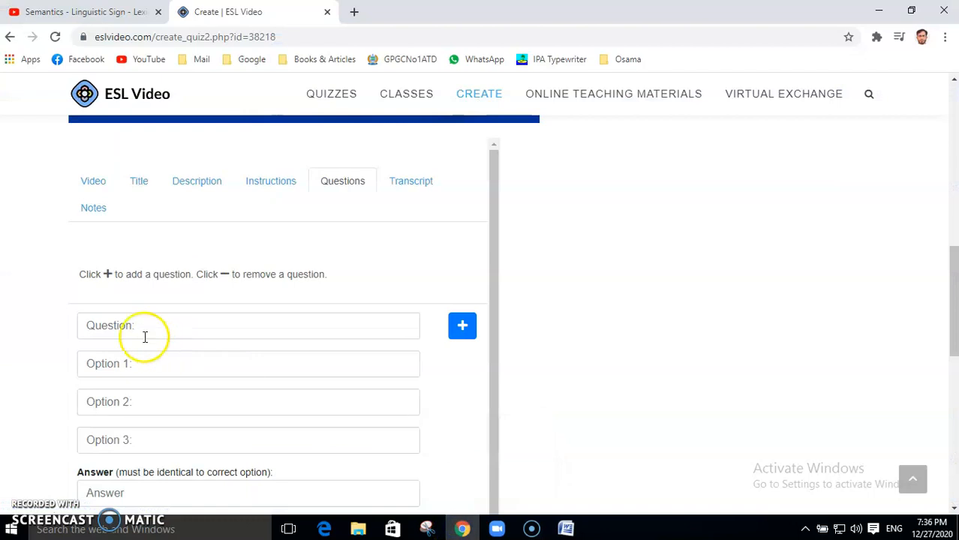
Step: Paste the question into the Question field and copy its three choices from Word
left_click(123, 327)
key("ctrl+v")
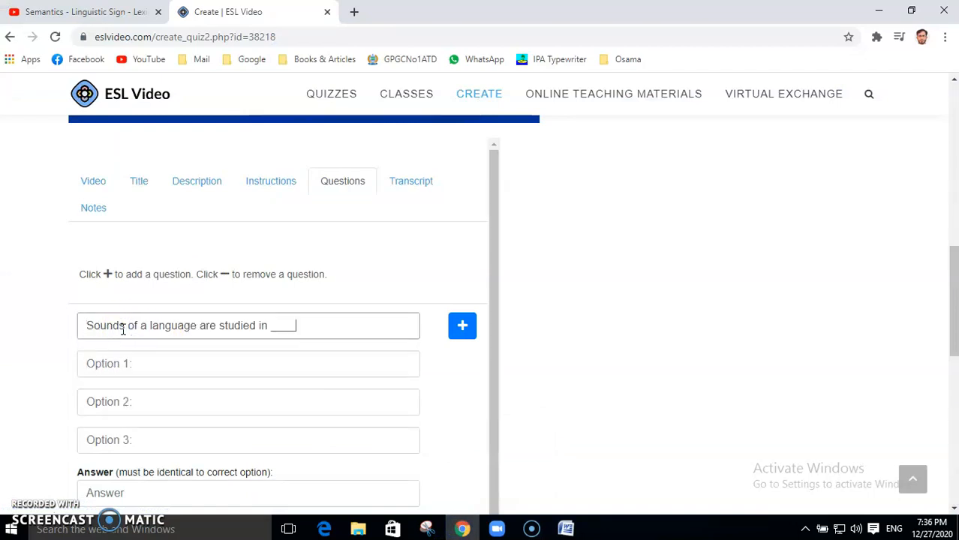
left_click(567, 529)
left_click(248, 210)
left_click_drag(191, 189, 252, 220)
right_click(225, 211)
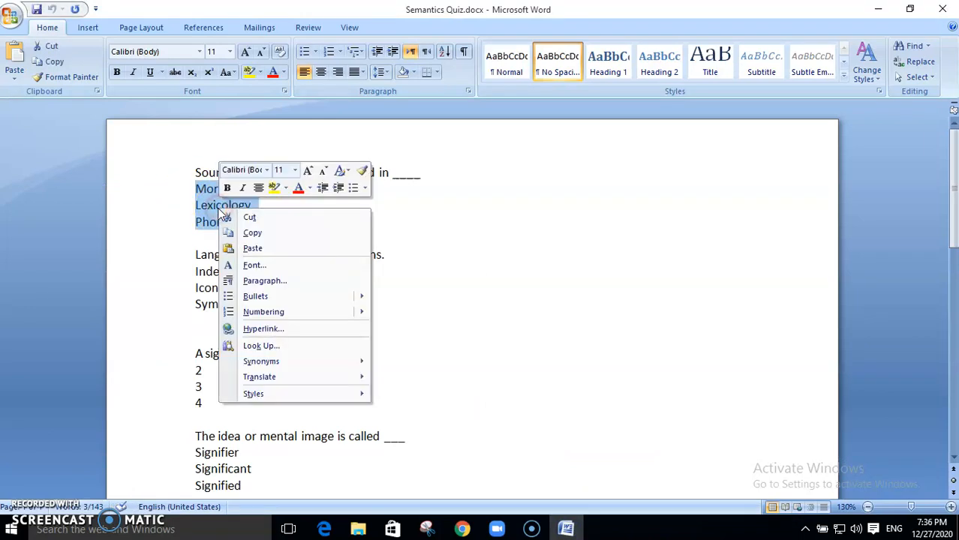
left_click(252, 232)
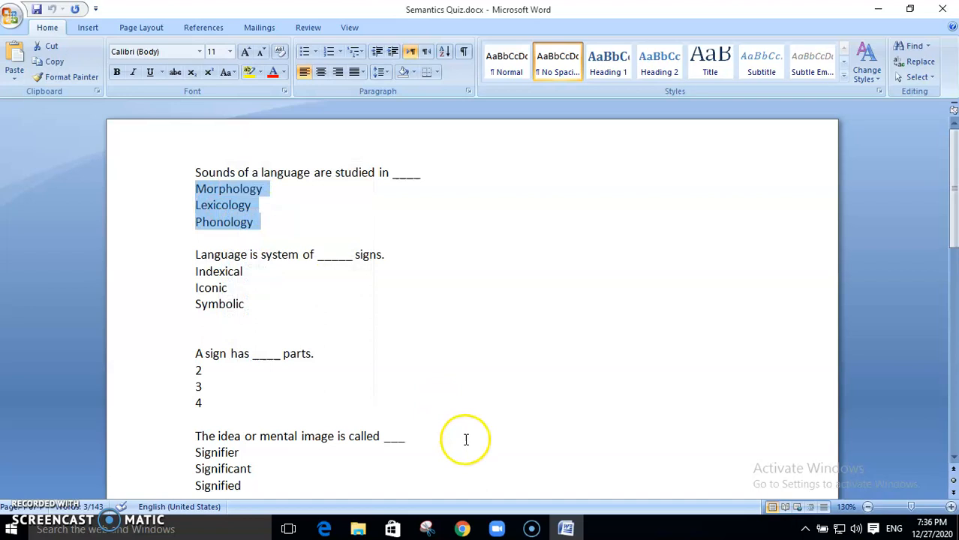
left_click(462, 529)
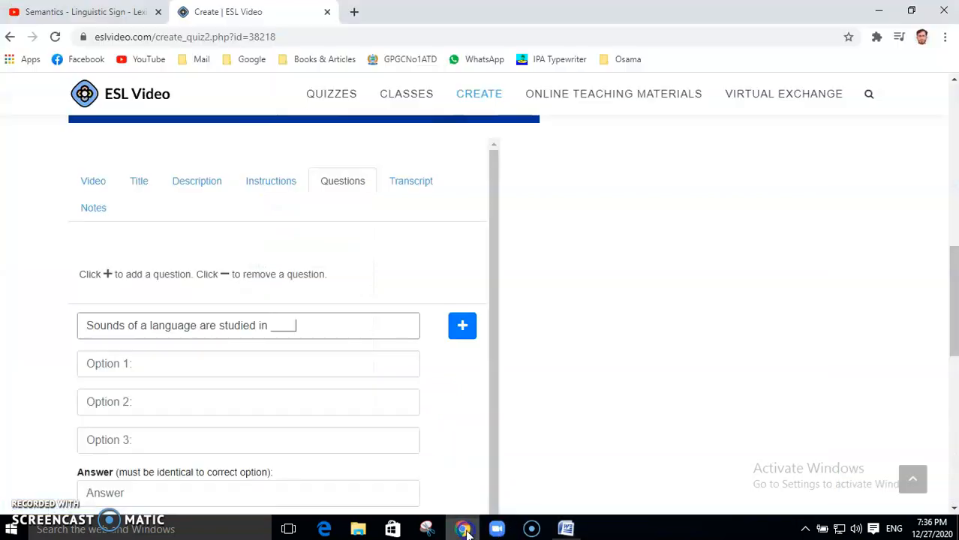
Step: Split the pasted choices into Option 1 Morphology, Option 2 Lexicology and Option 3 Phonology
left_click(116, 363)
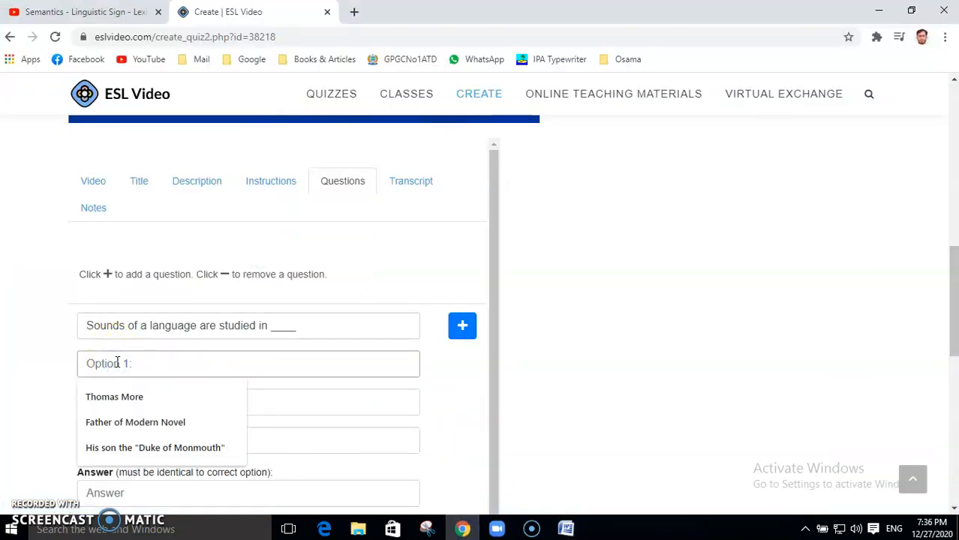
key("ctrl+v")
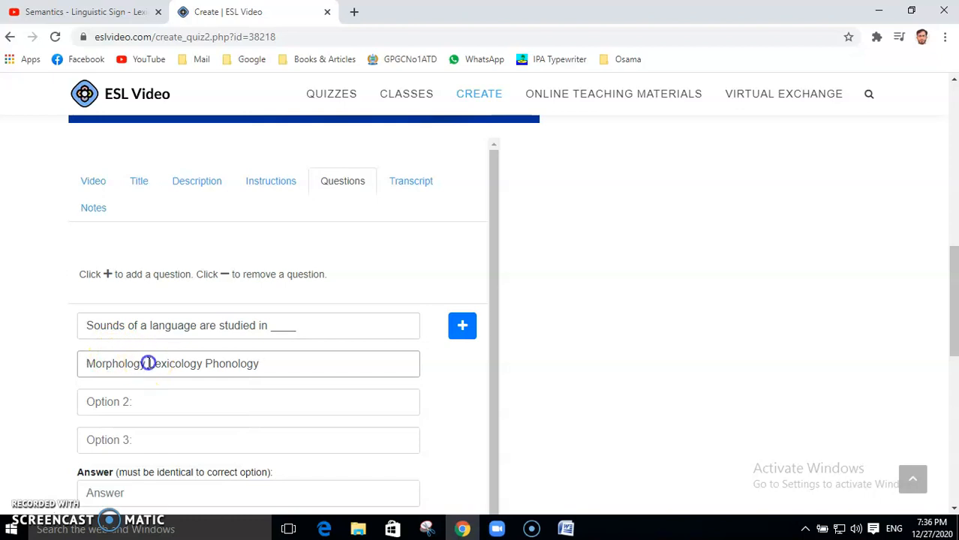
right_click(177, 364)
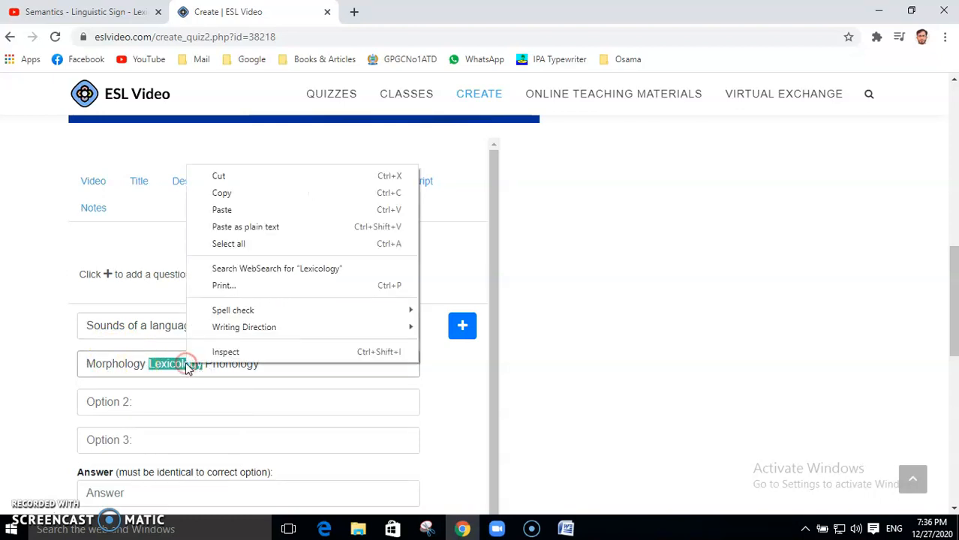
left_click(218, 171)
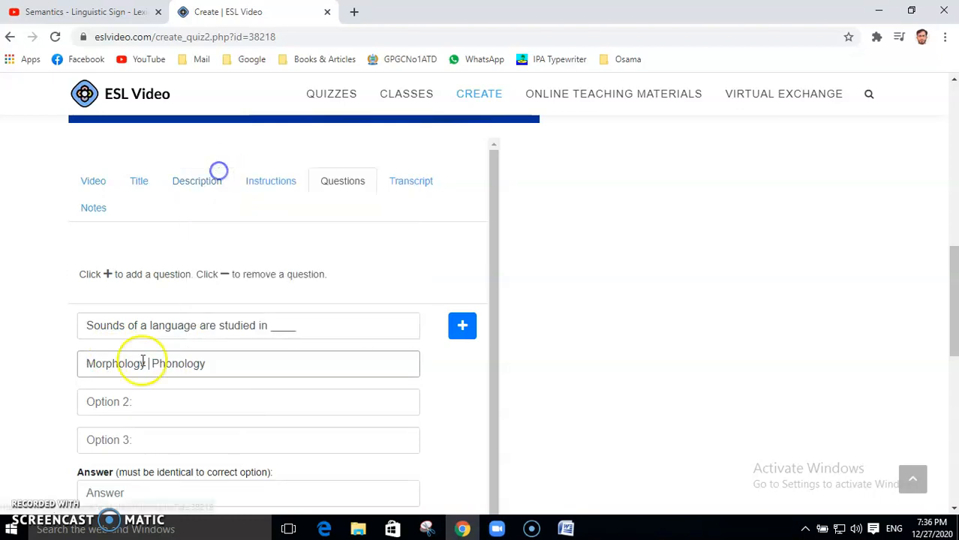
left_click(109, 402)
key("ctrl+v")
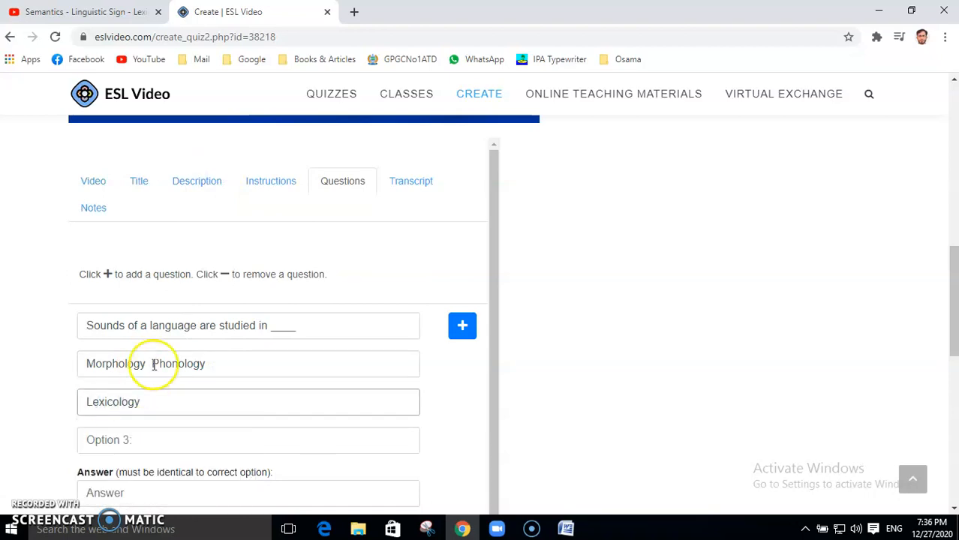
left_click_drag(152, 363, 207, 368)
right_click(186, 368)
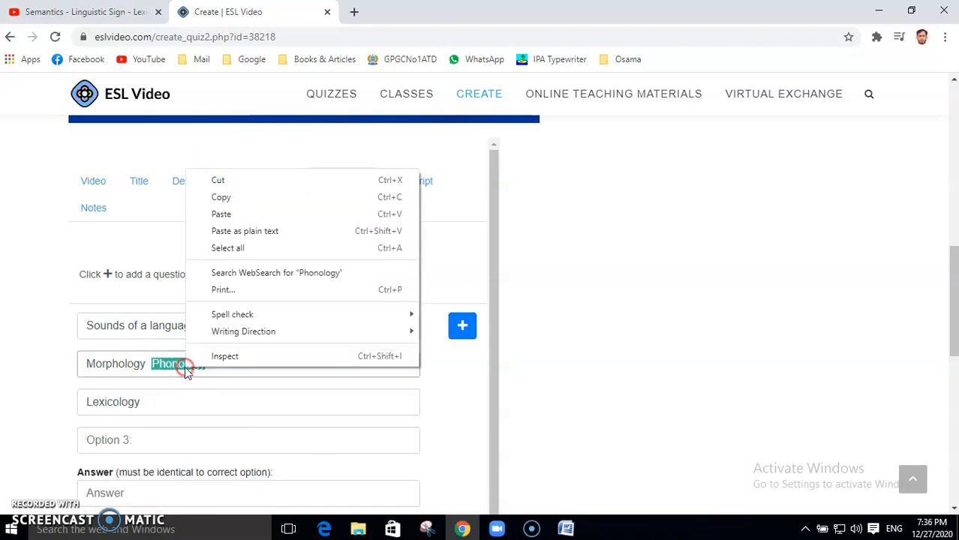
left_click(211, 181)
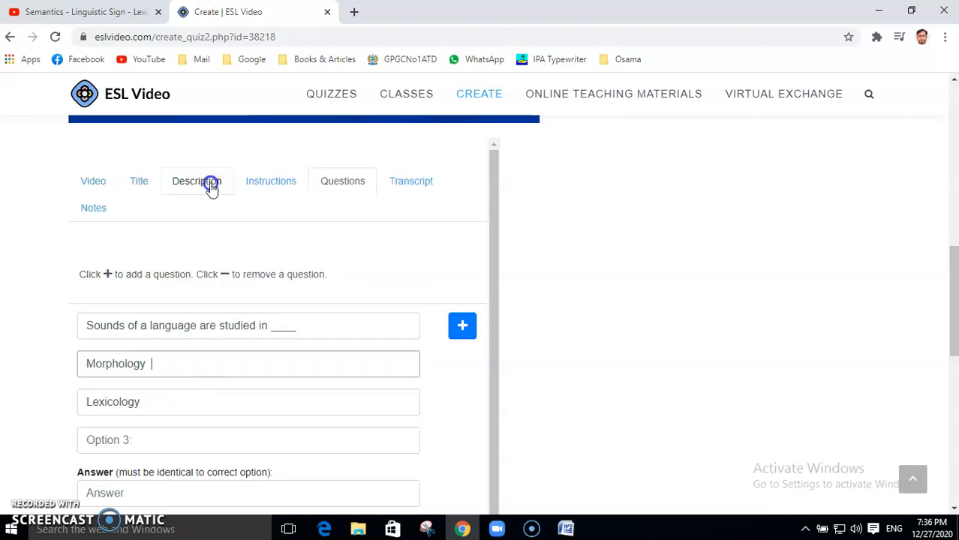
left_click(107, 441)
key("ctrl+v")
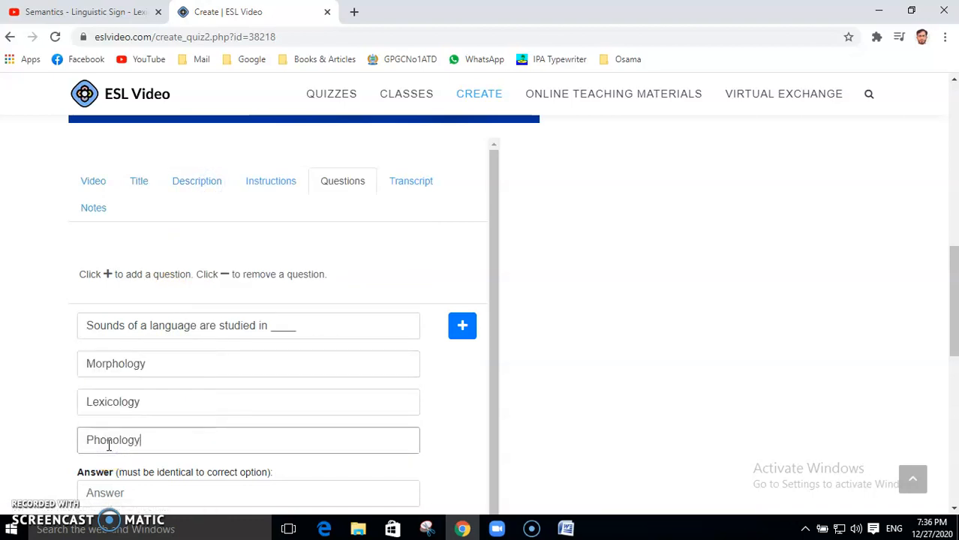
Step: Enter Phonology as the correct answer
left_click_drag(955, 301, 955, 330)
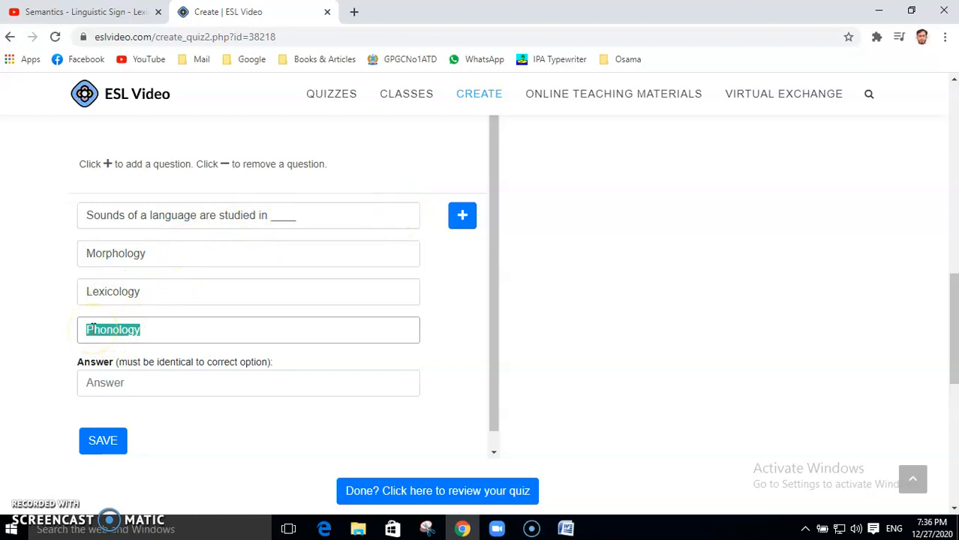
right_click(123, 331)
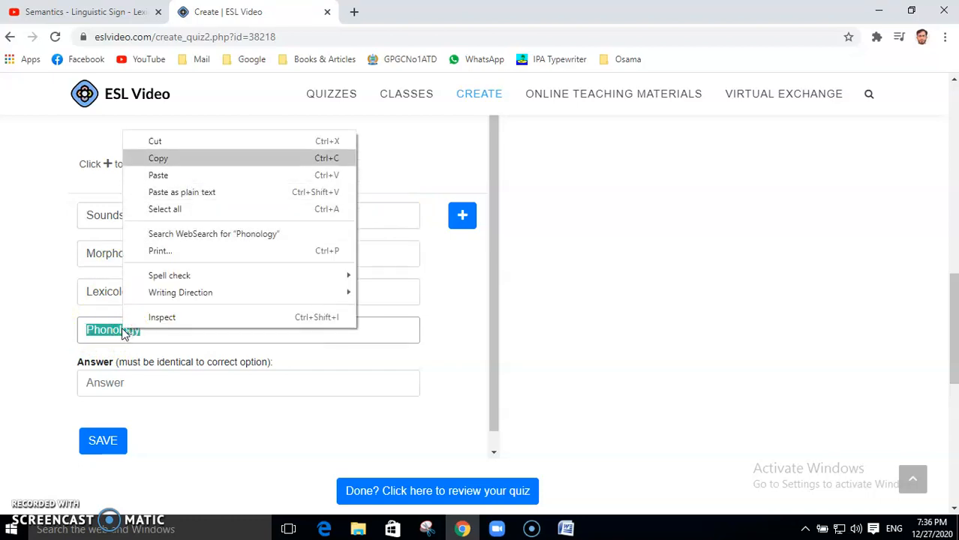
left_click(159, 159)
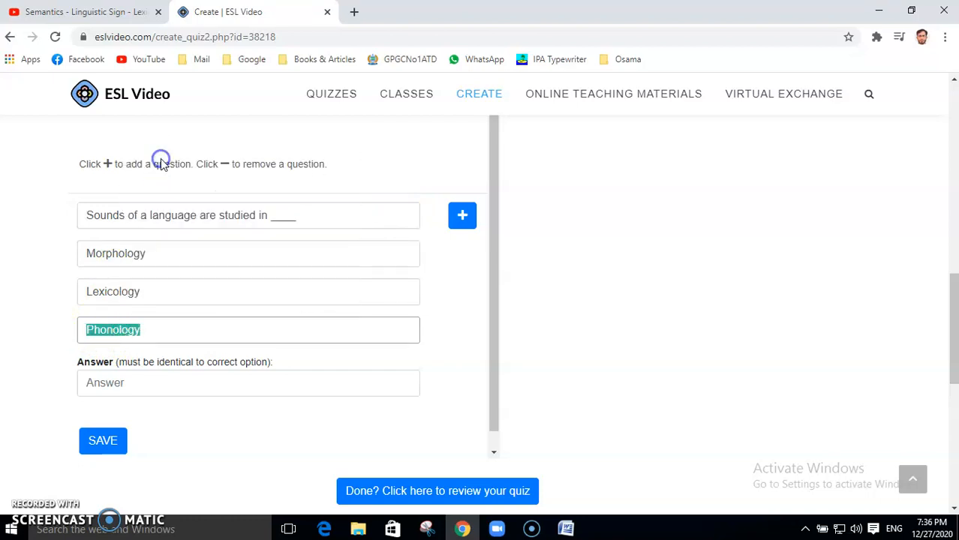
left_click(153, 359)
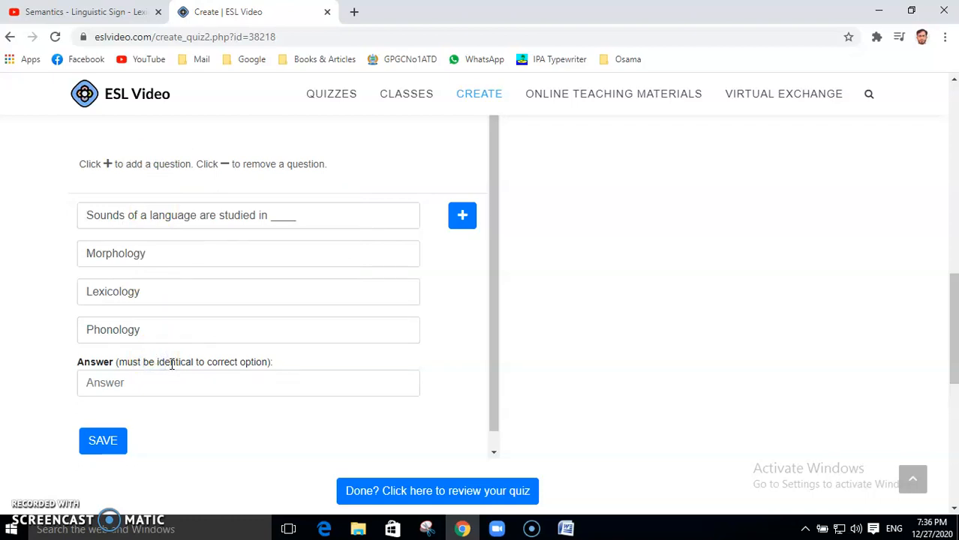
left_click(172, 385)
key("ctrl+v")
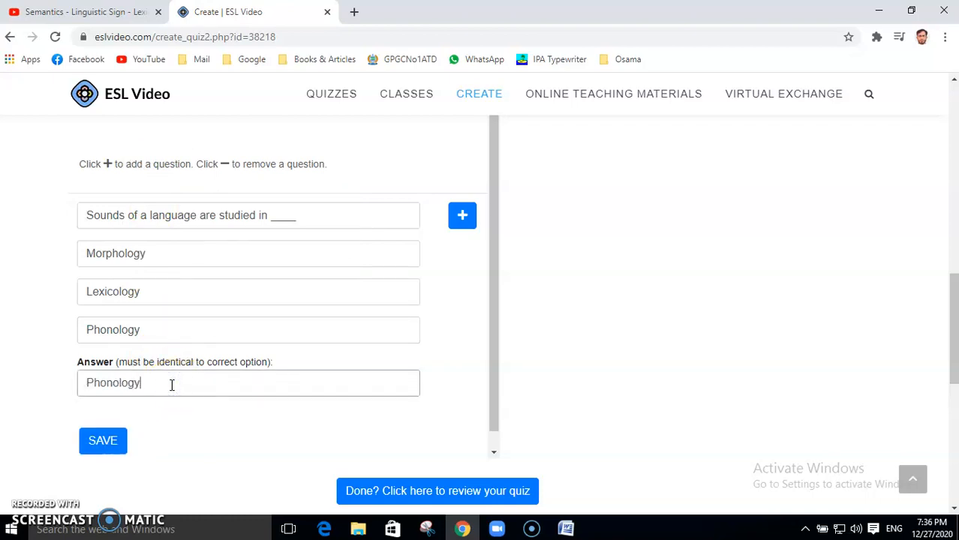
Step: Add a second question and paste 'Language is system of _____ signs.' from Word into it
left_click(463, 217)
left_click(867, 292)
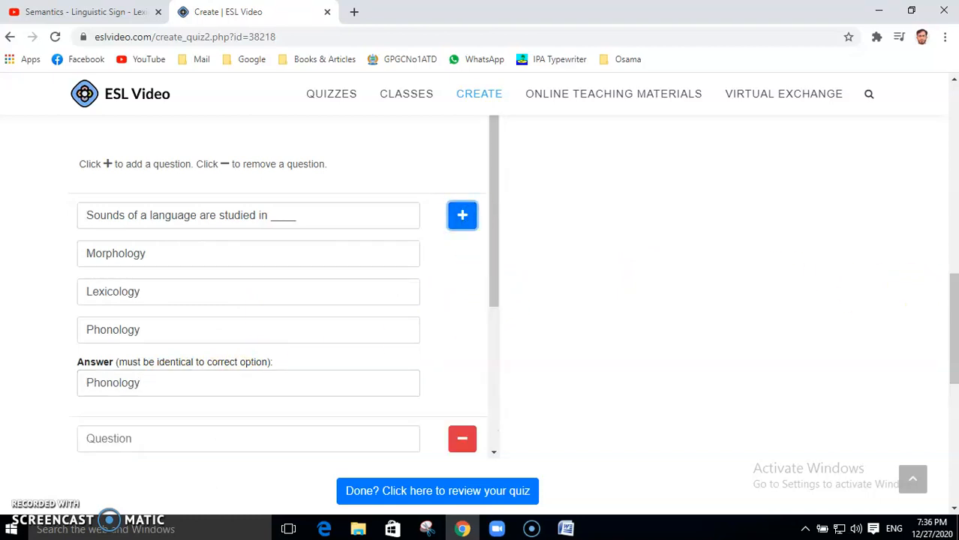
left_click_drag(953, 300, 954, 353)
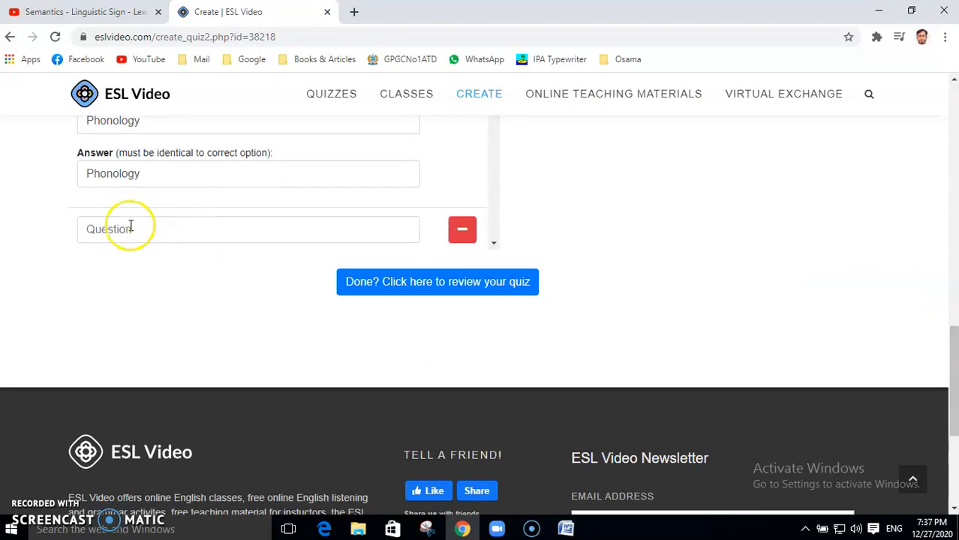
left_click(567, 529)
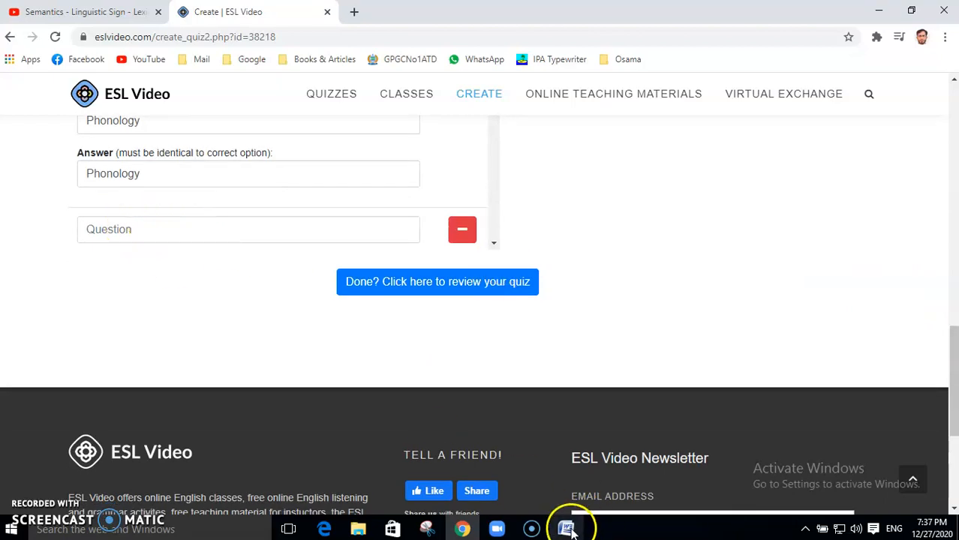
left_click_drag(196, 255, 376, 255)
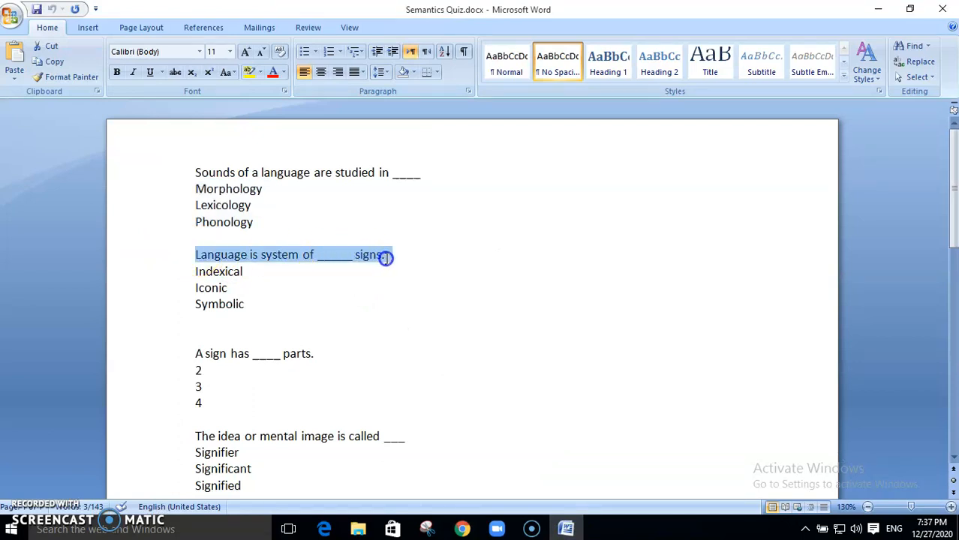
right_click(303, 253)
left_click(337, 276)
left_click(462, 529)
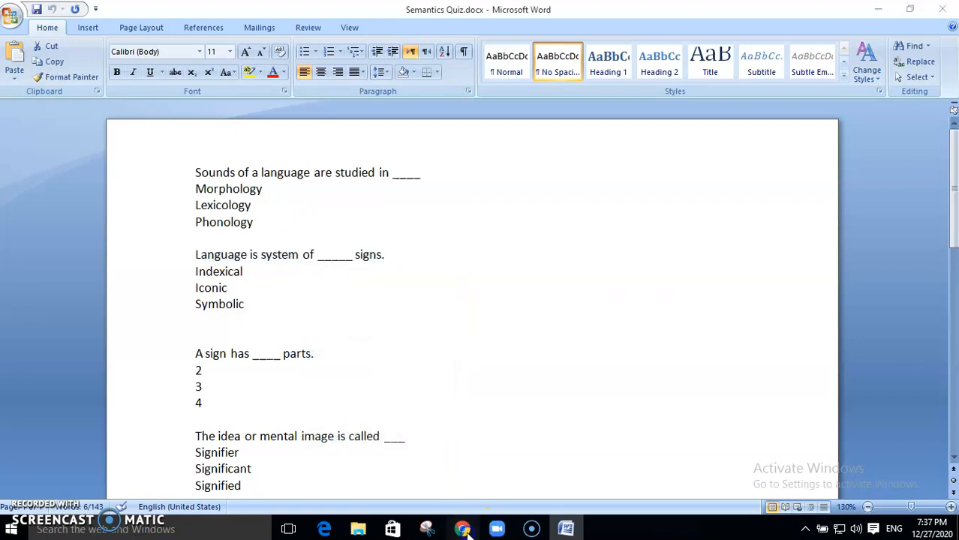
left_click(126, 231)
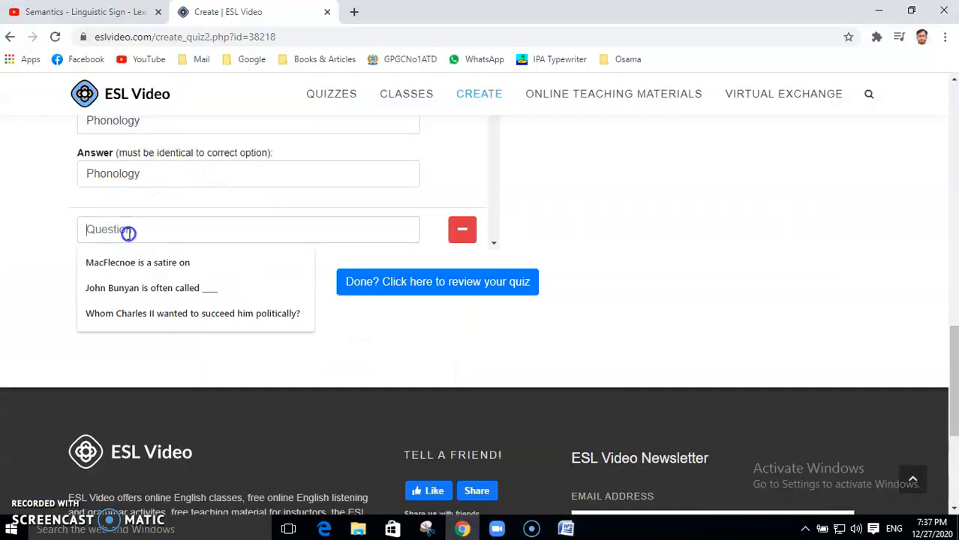
key("ctrl+v")
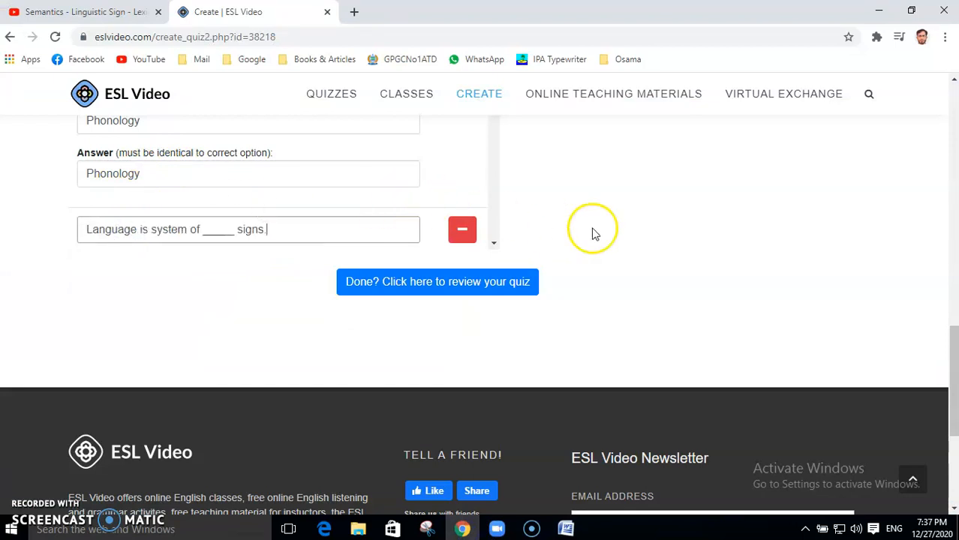
left_click_drag(954, 364, 952, 323)
left_click_drag(490, 228, 505, 315)
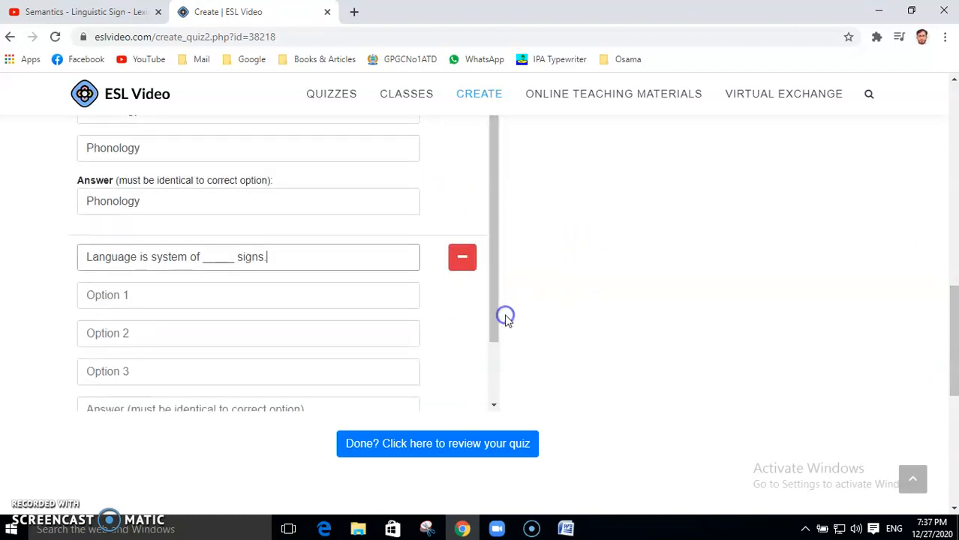
Step: Copy the choices Indexical, Iconic, Symbolic from Word into the first option field
left_click(568, 529)
left_click(194, 272)
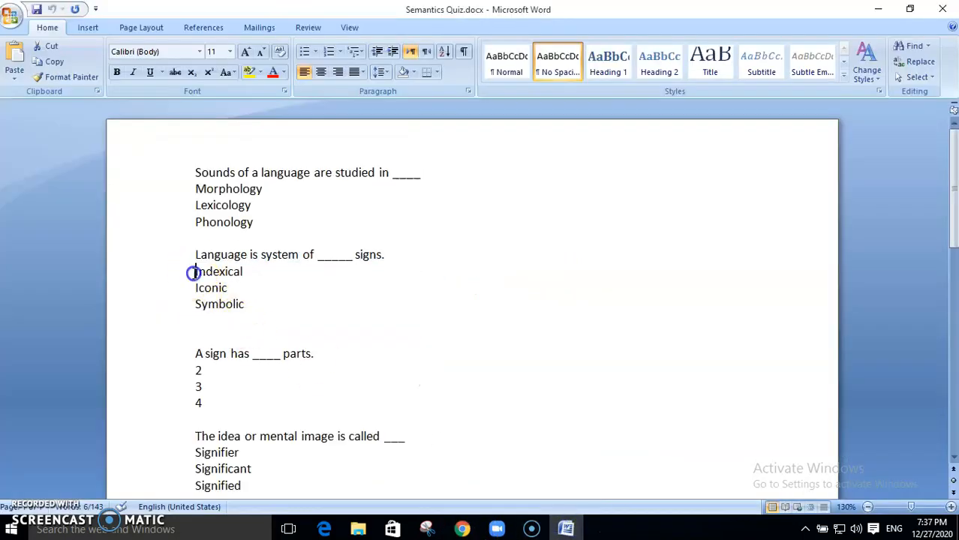
left_click_drag(194, 272, 245, 300)
right_click(214, 288)
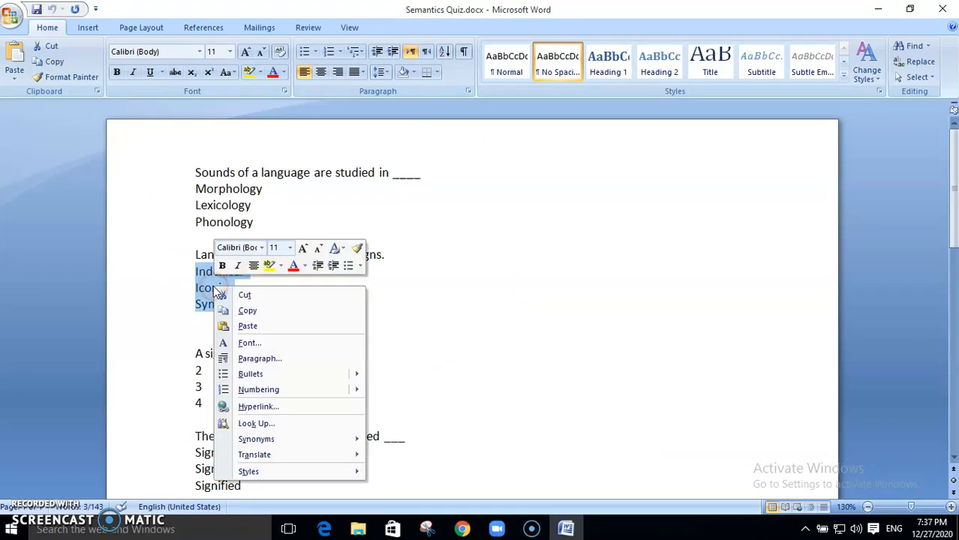
left_click(248, 311)
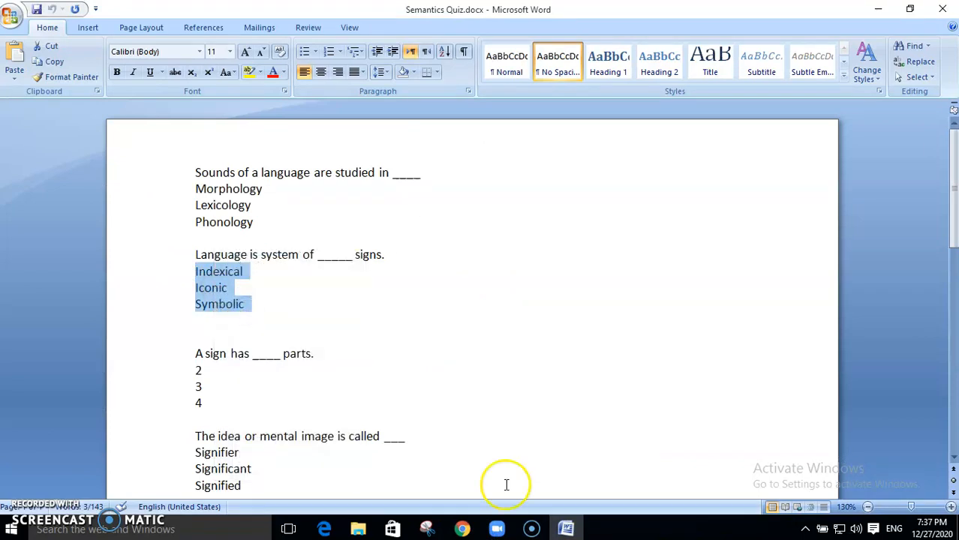
left_click(463, 530)
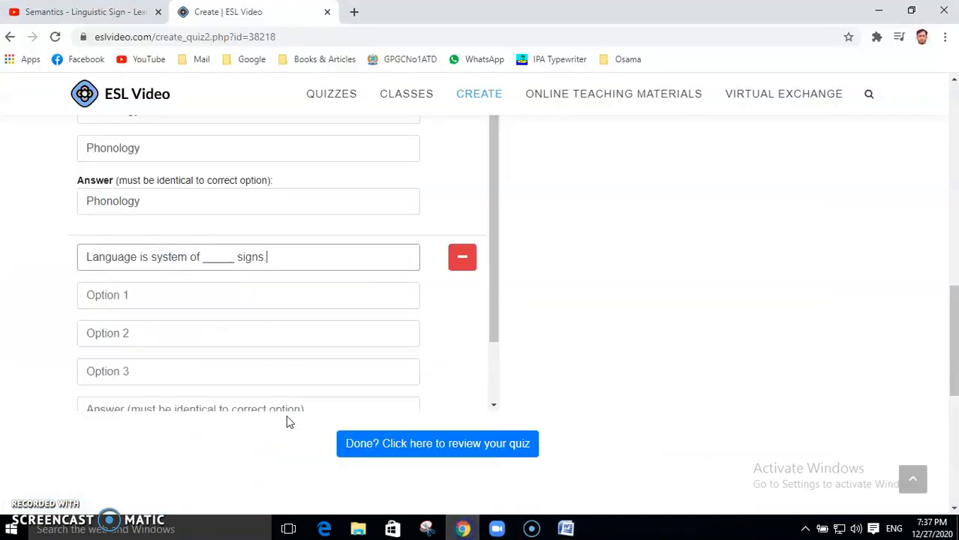
left_click(139, 293)
key("ctrl+v")
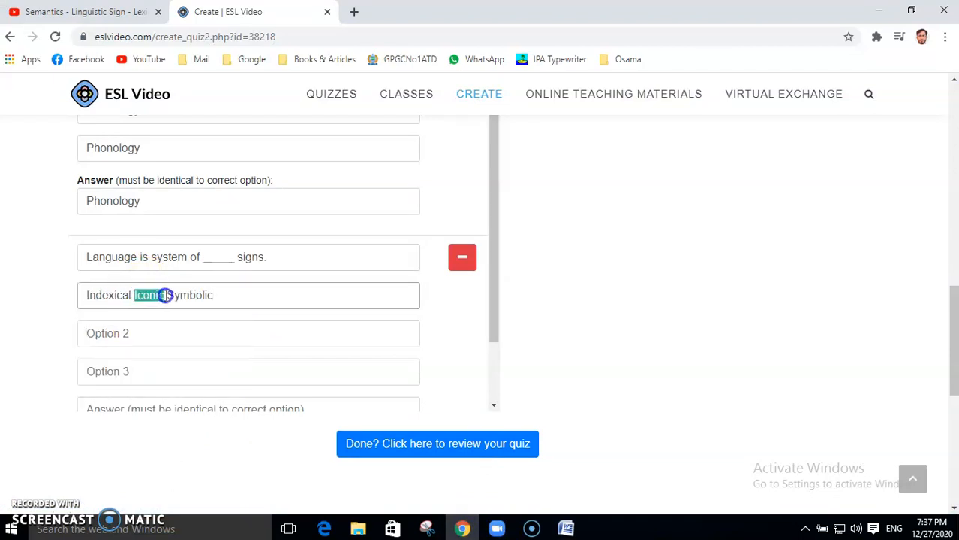
Step: Distribute the choices so Options 1–3 read Indexical, Iconic and Symbolic
right_click(201, 295)
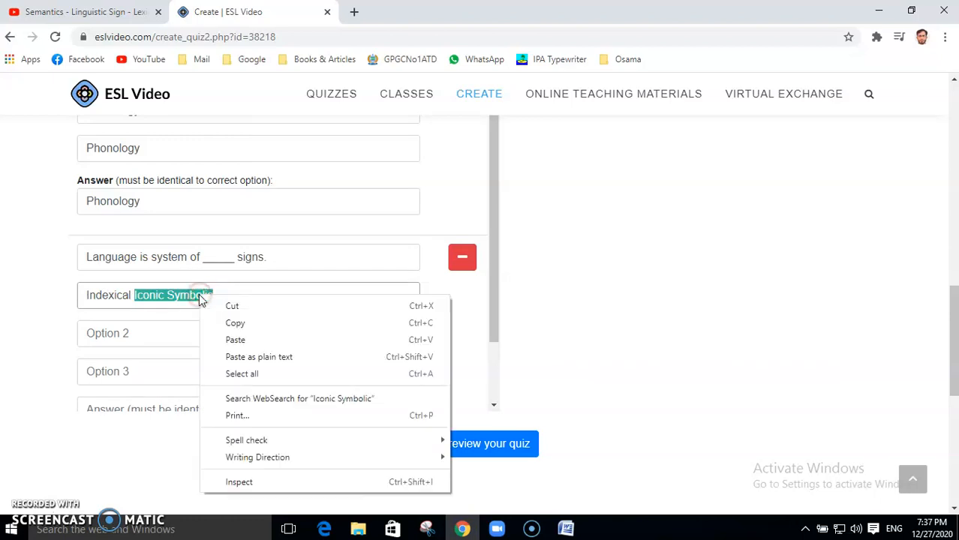
left_click(232, 304)
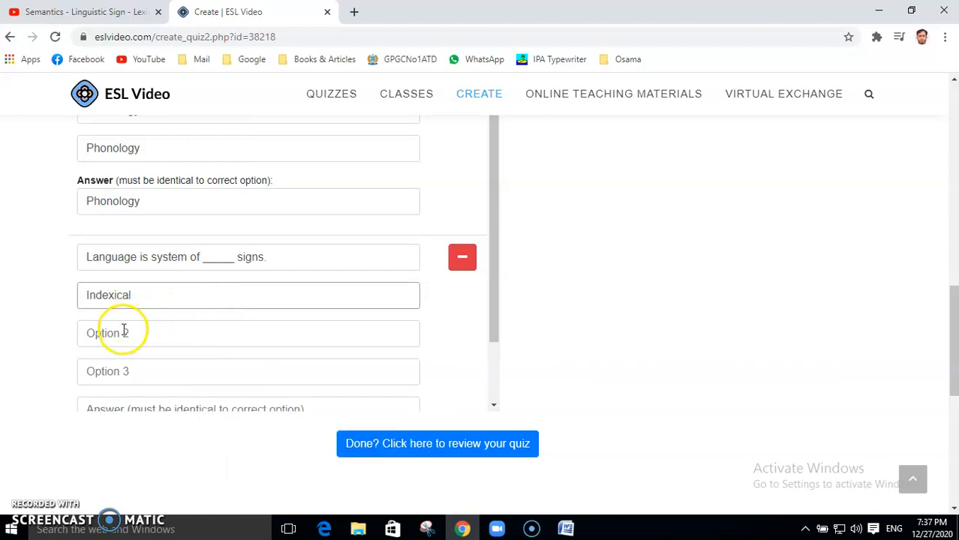
left_click(124, 330)
key("ctrl+v")
left_click_drag(120, 333, 177, 334)
right_click(154, 333)
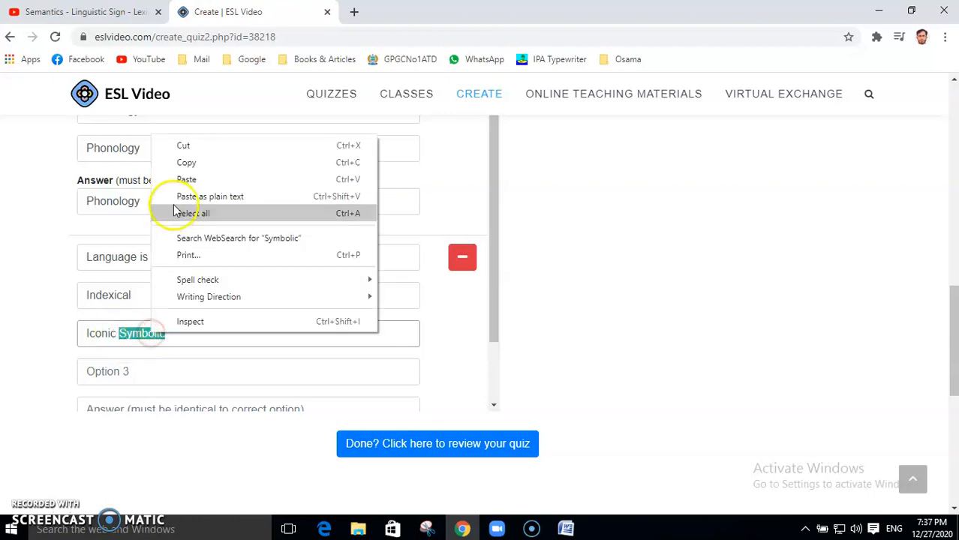
left_click(189, 145)
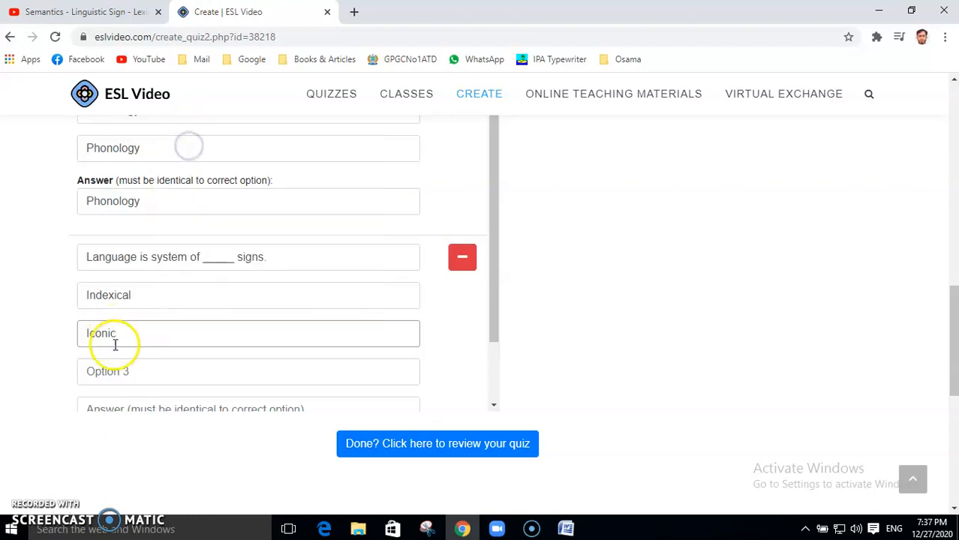
left_click(114, 371)
key("ctrl+v")
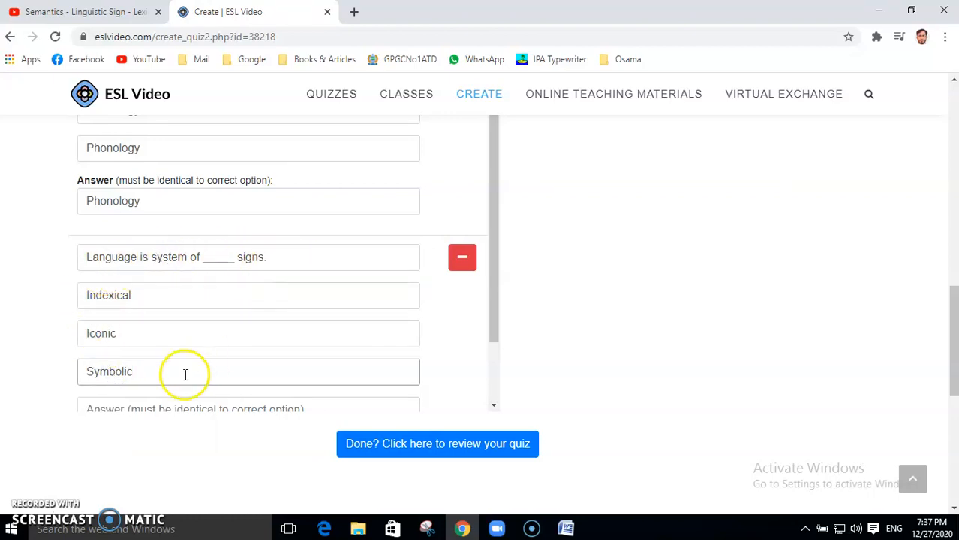
Step: Enter Symbolic as the correct answer
left_click_drag(85, 372, 140, 371)
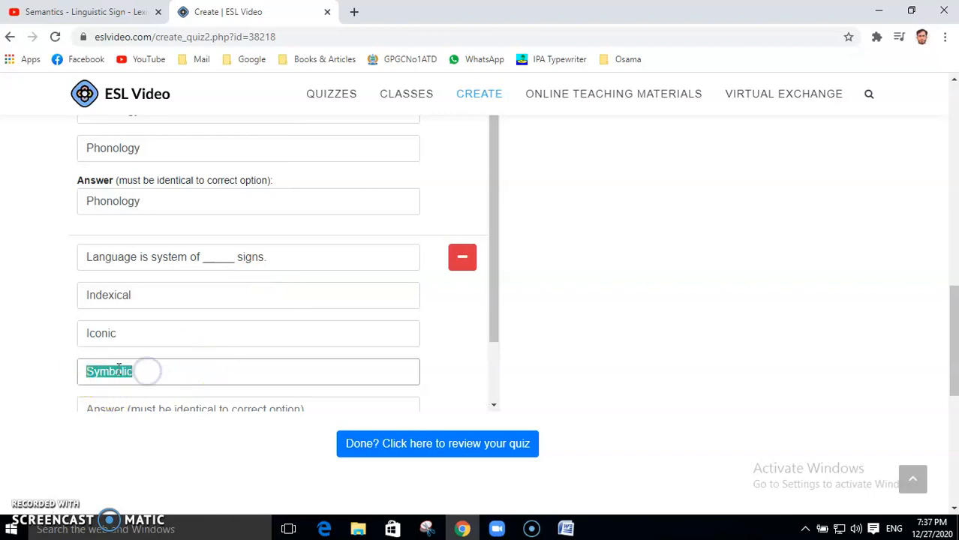
right_click(119, 370)
left_click(153, 198)
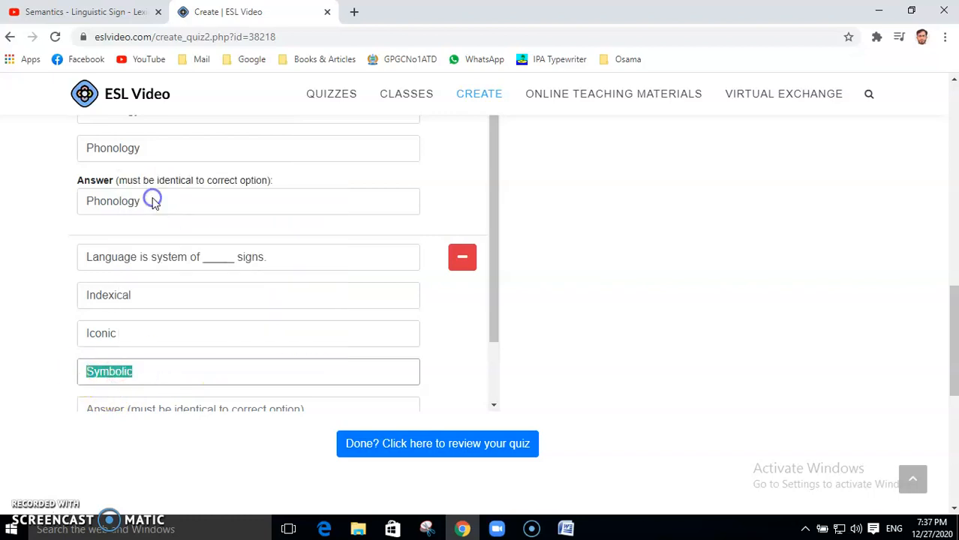
left_click_drag(494, 264, 499, 311)
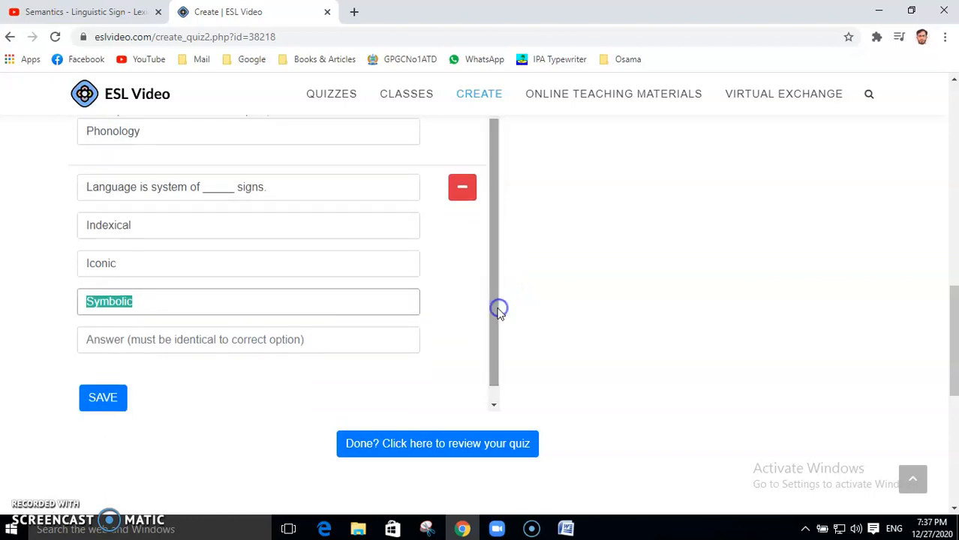
left_click(163, 339)
key("ctrl+v")
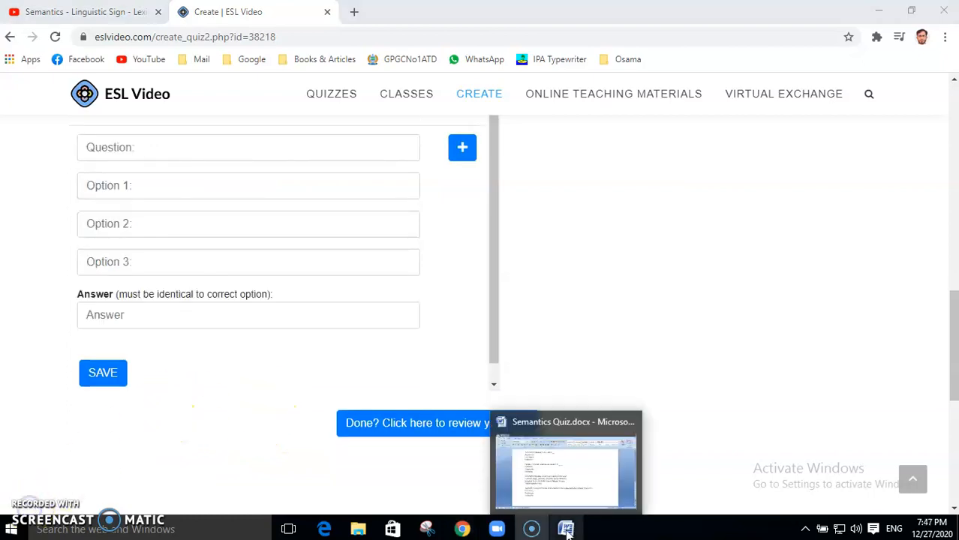
Step: Paste the Daffodil lexical-relation sentence from Word as the next question
left_click(566, 530)
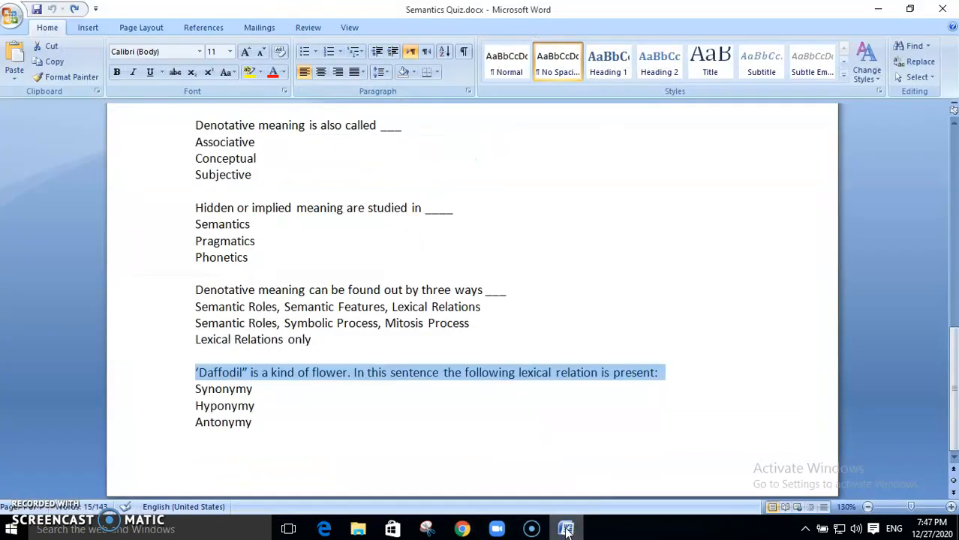
right_click(315, 377)
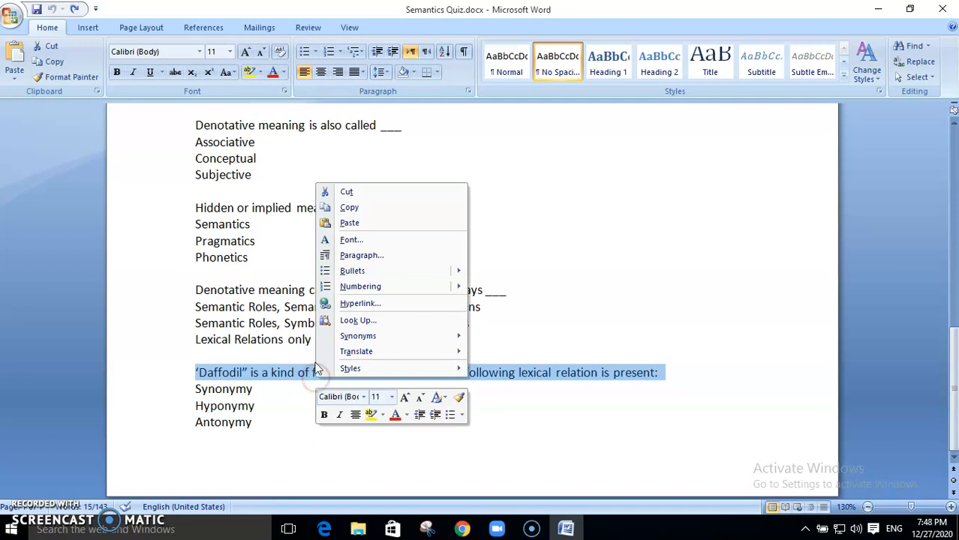
left_click(349, 208)
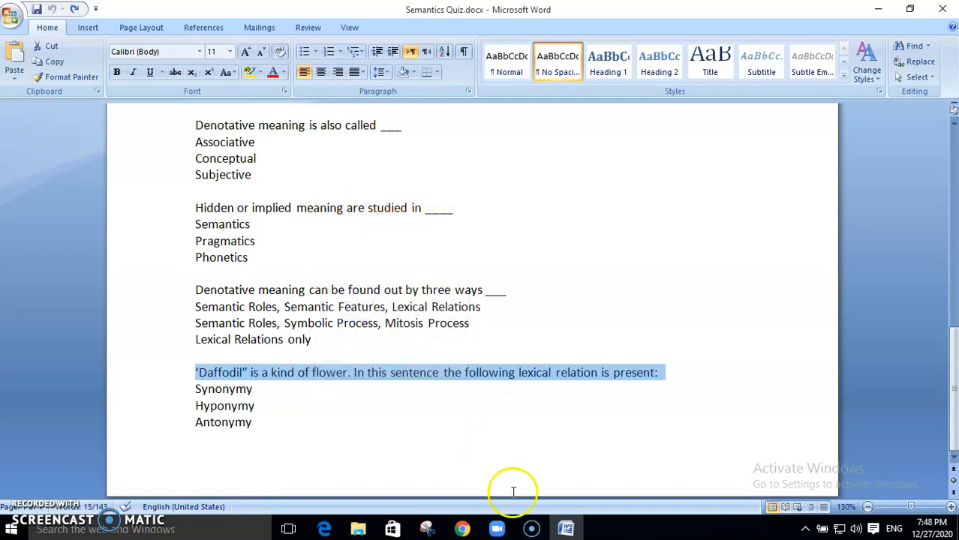
left_click(566, 529)
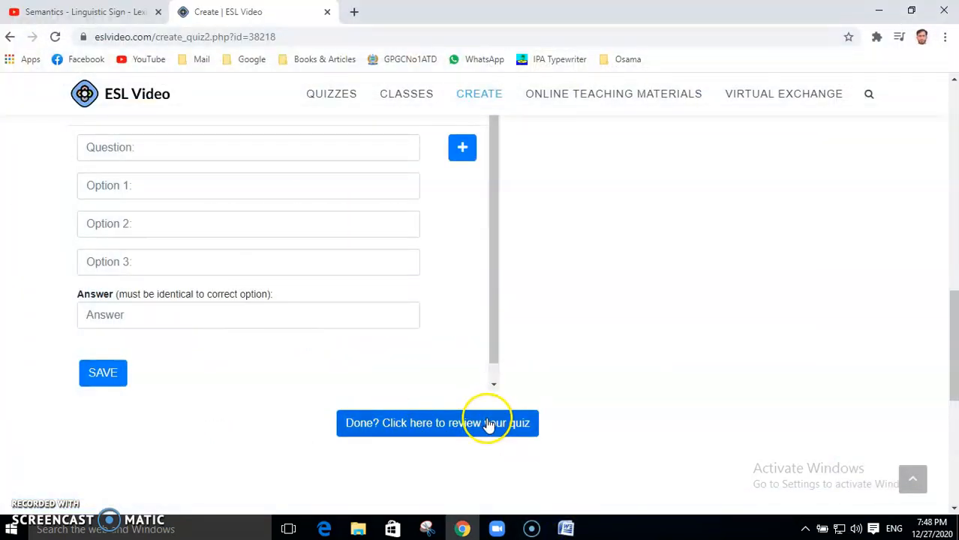
left_click(132, 152)
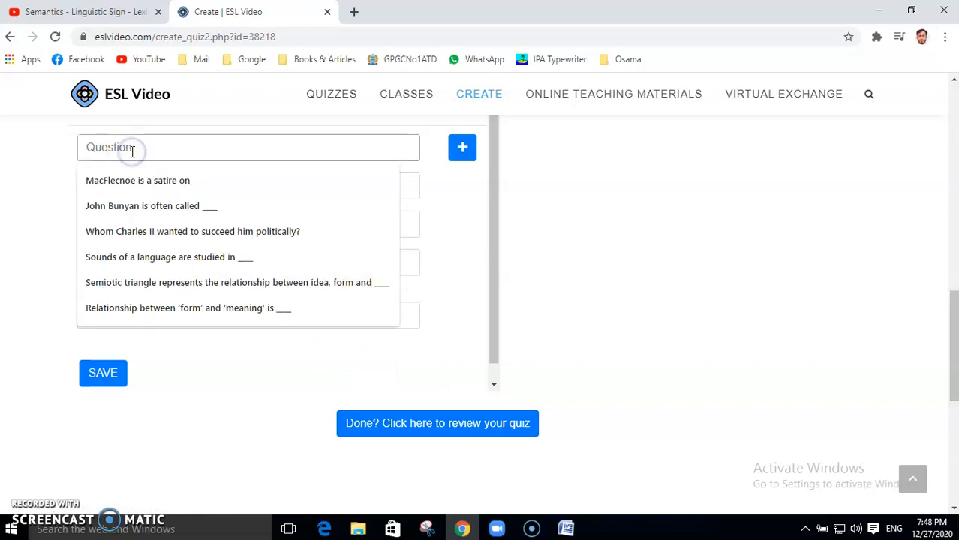
key("ctrl+v")
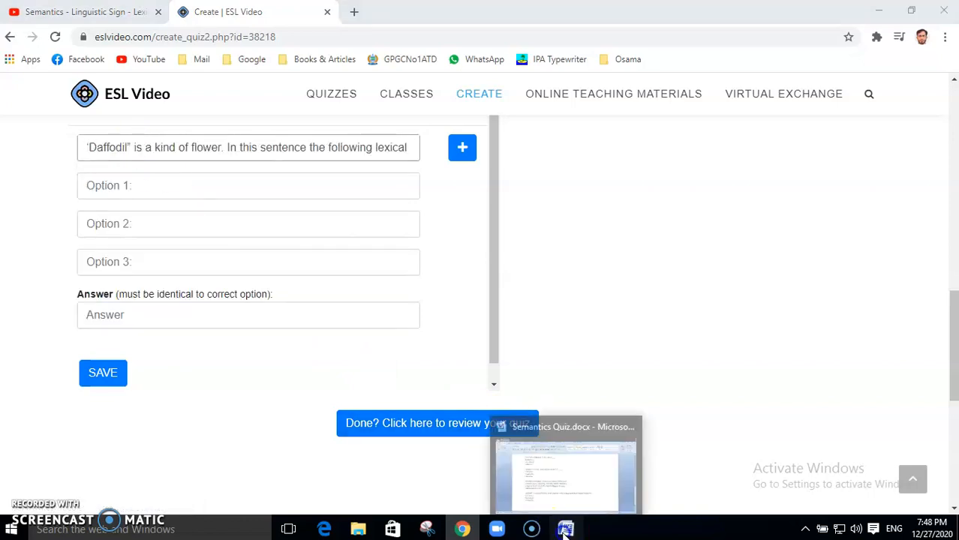
Step: Copy the choices Synonymy, Hyponymy and Antonymy from the Word document
left_click(566, 529)
left_click_drag(196, 388, 253, 421)
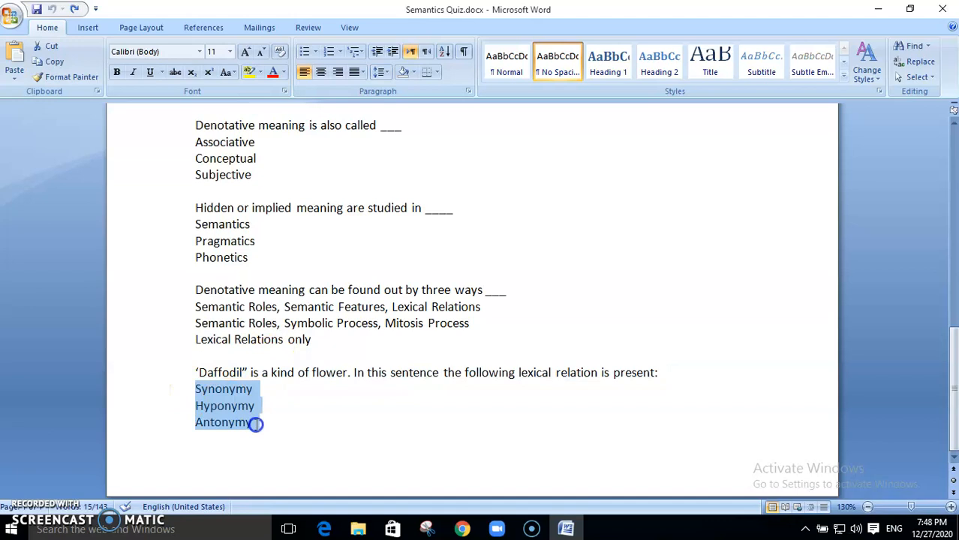
right_click(226, 413)
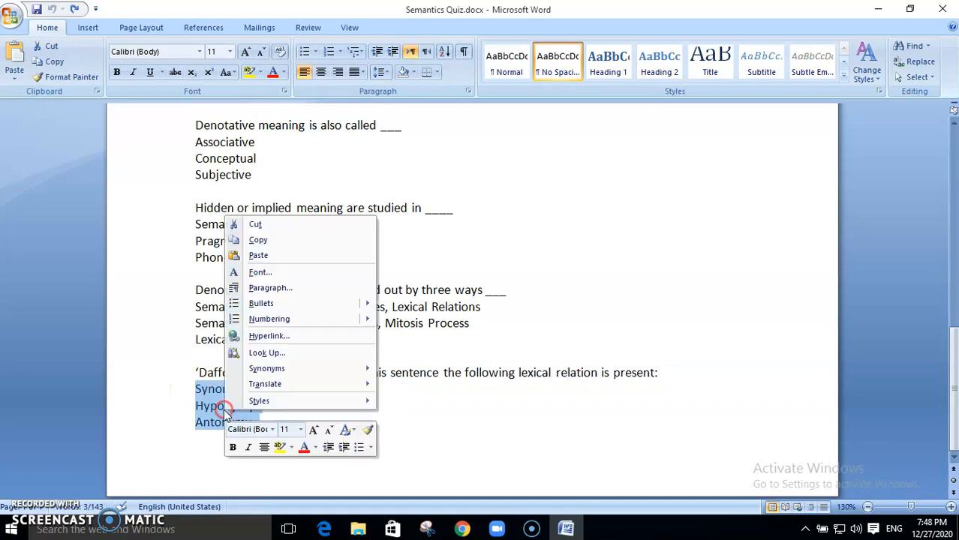
left_click(256, 241)
left_click(566, 529)
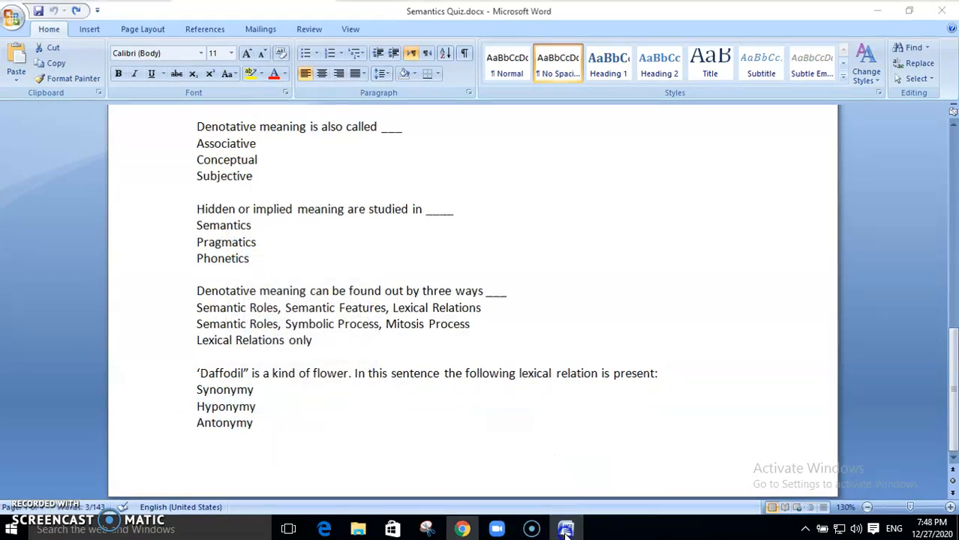
Step: Split the pasted choices into Option 1 Synonymy, Option 2 Hyponymy and Option 3 Antonymy
left_click(121, 184)
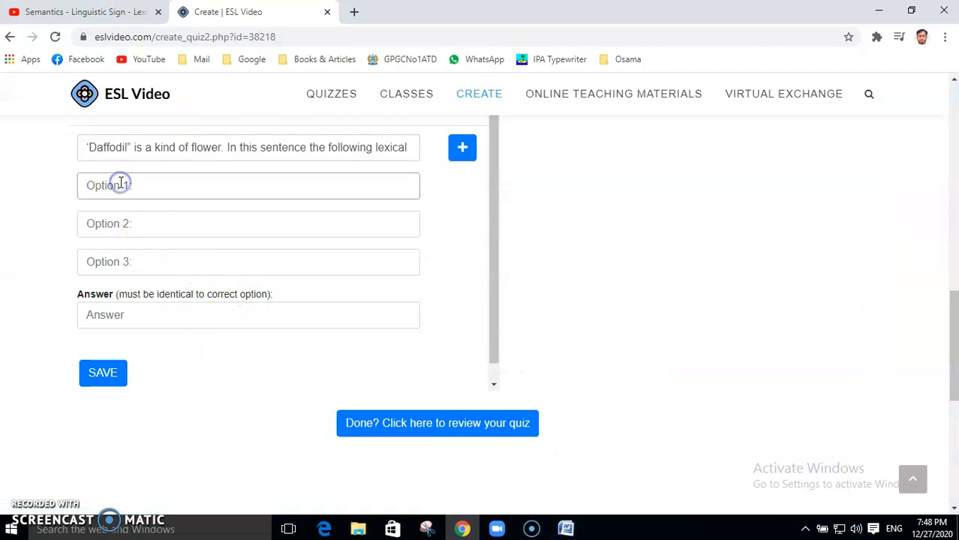
key("ctrl+v")
left_click_drag(144, 186, 238, 190)
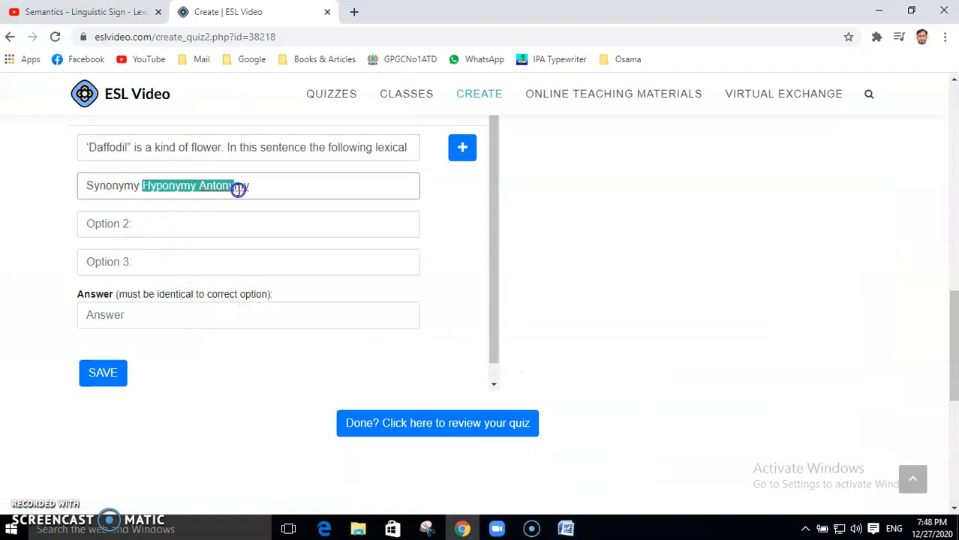
right_click(229, 188)
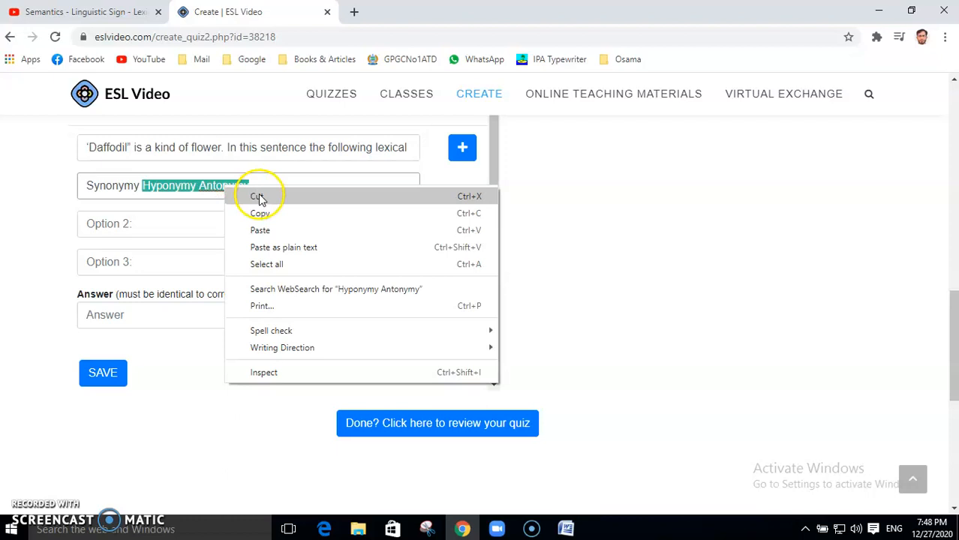
left_click(256, 195)
left_click(135, 218)
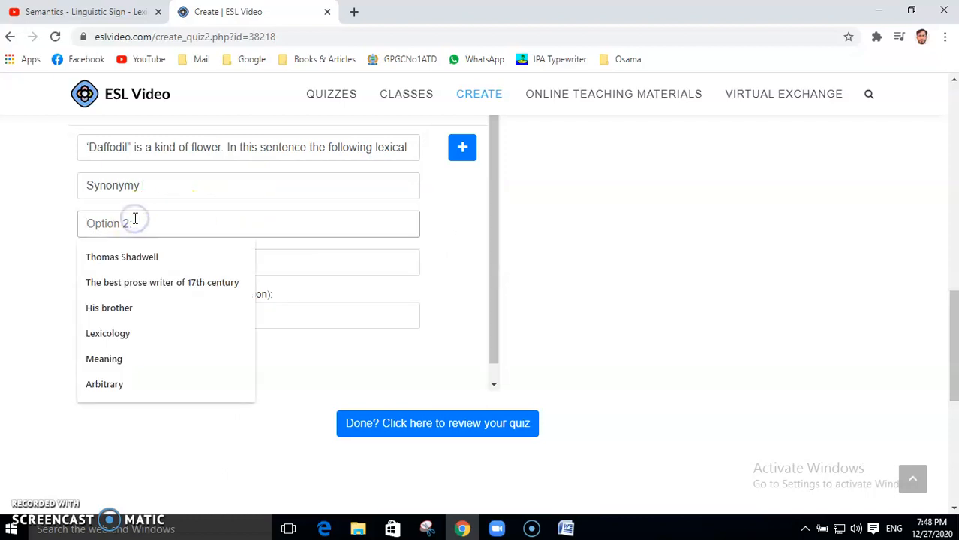
key("ctrl+v")
left_click_drag(141, 224, 216, 224)
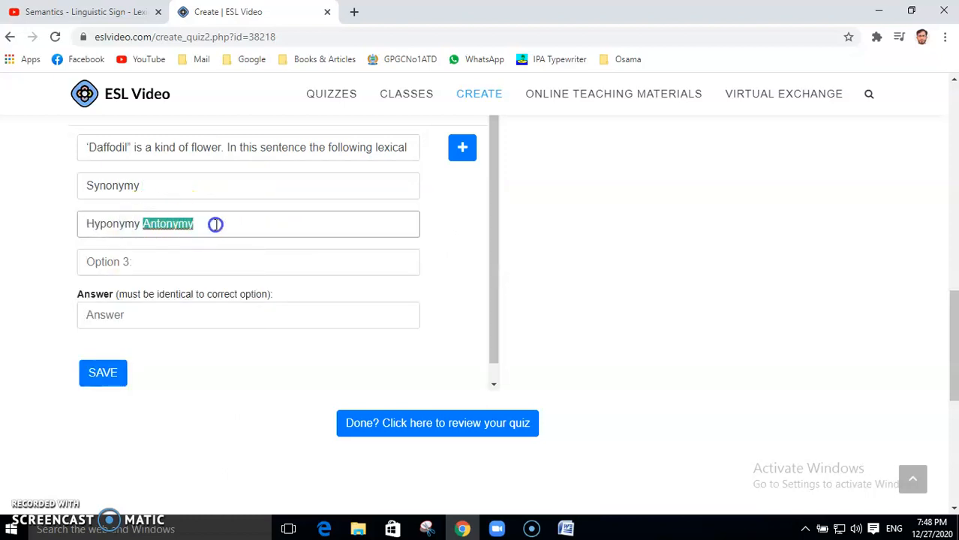
right_click(171, 226)
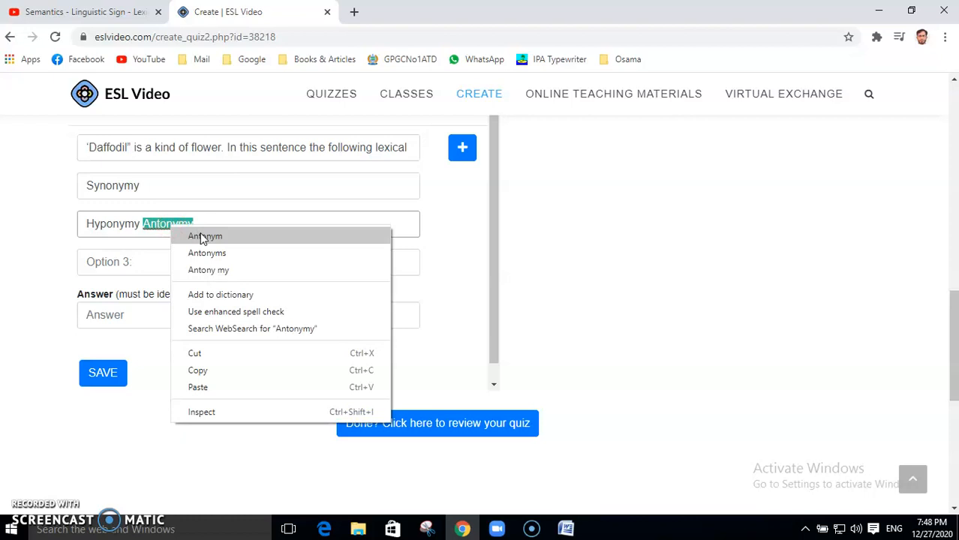
left_click(197, 354)
left_click(121, 262)
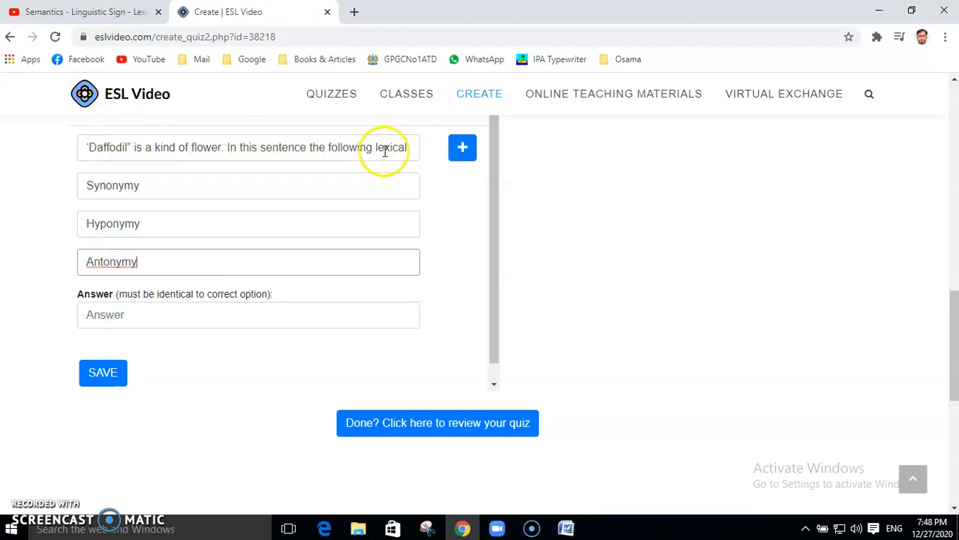
Step: Enter Hyponymy as the answer and append 'relation is present' to the question text
left_click_drag(89, 222, 138, 223)
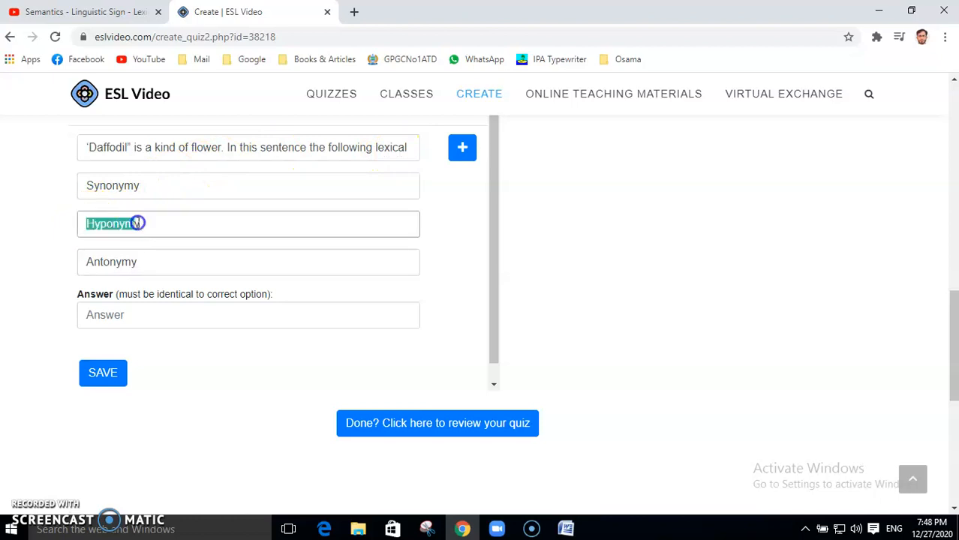
right_click(139, 224)
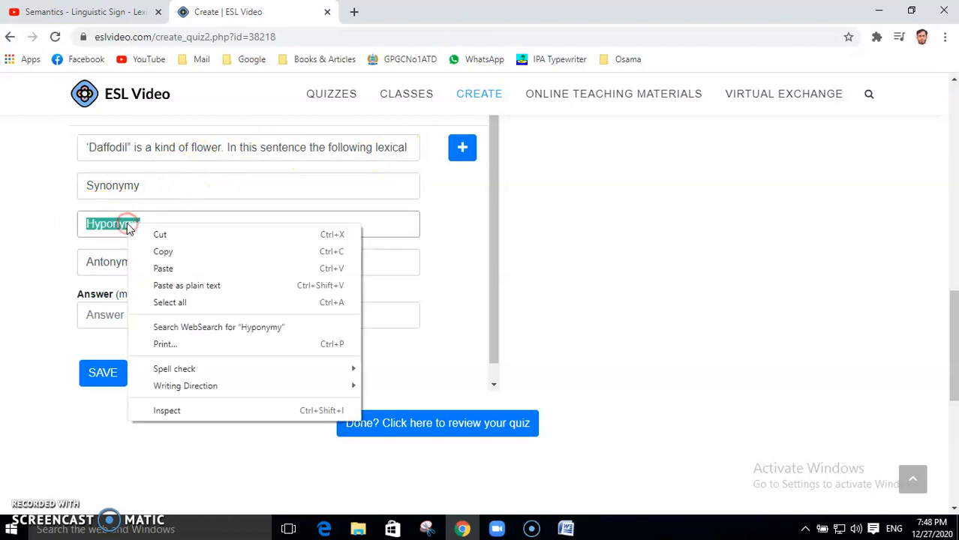
left_click(163, 253)
left_click(156, 315)
key("ctrl+v")
left_click(385, 147)
type("relation is present")
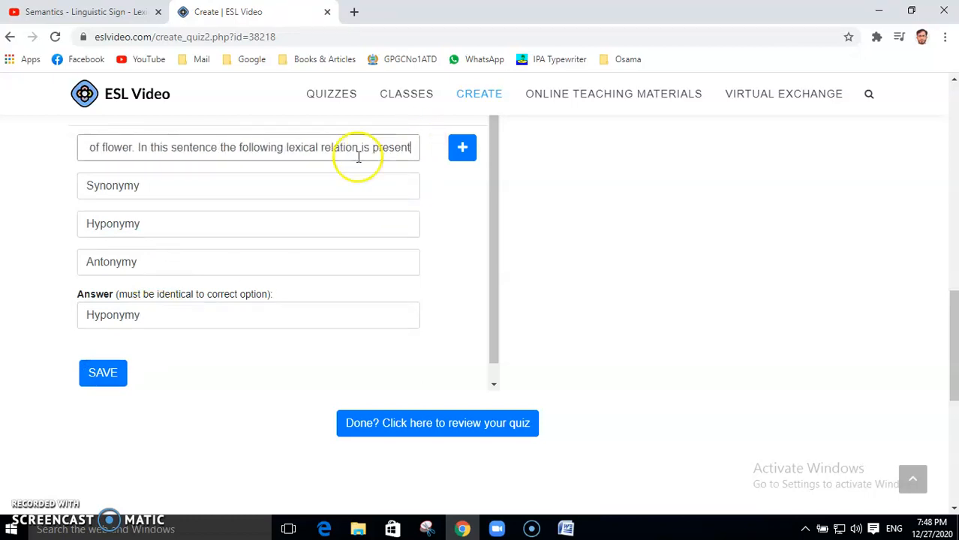
Step: Save the Daffodil question and scroll the Questions list down to it as the last entry
left_click(103, 375)
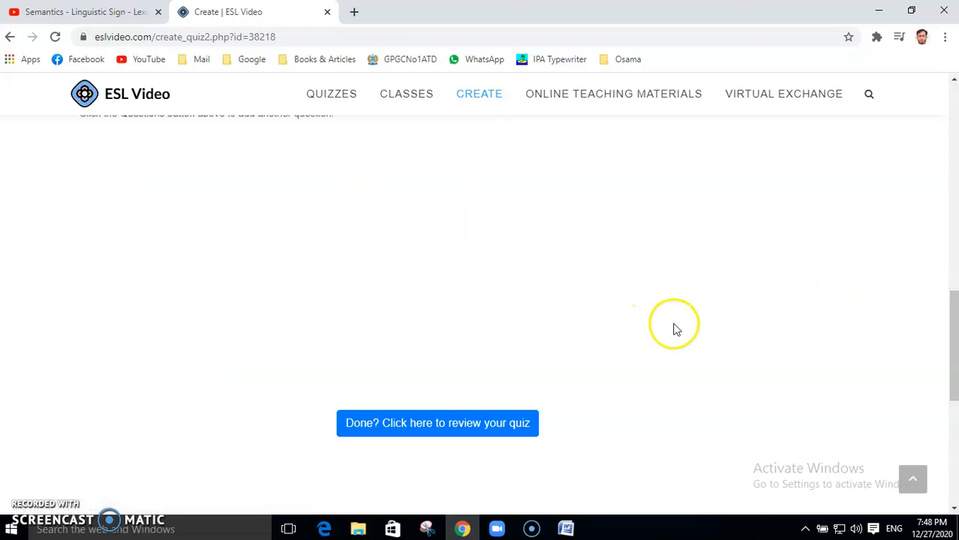
left_click_drag(947, 357, 945, 296)
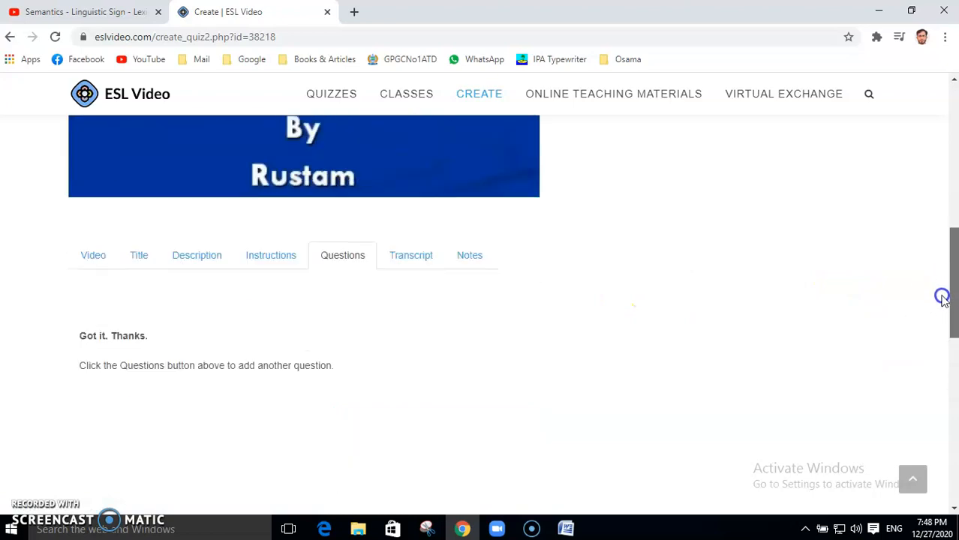
left_click(343, 256)
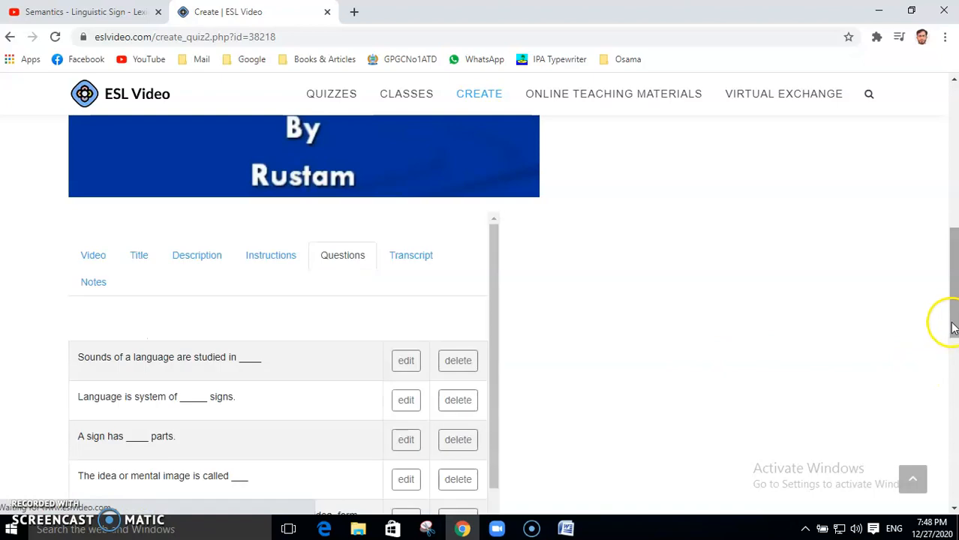
left_click_drag(953, 309, 953, 343)
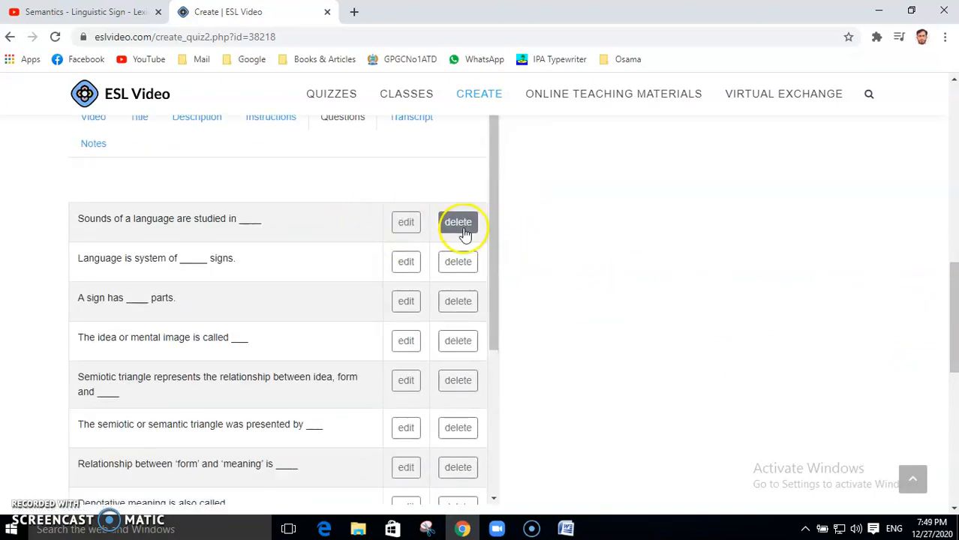
left_click_drag(497, 252, 514, 414)
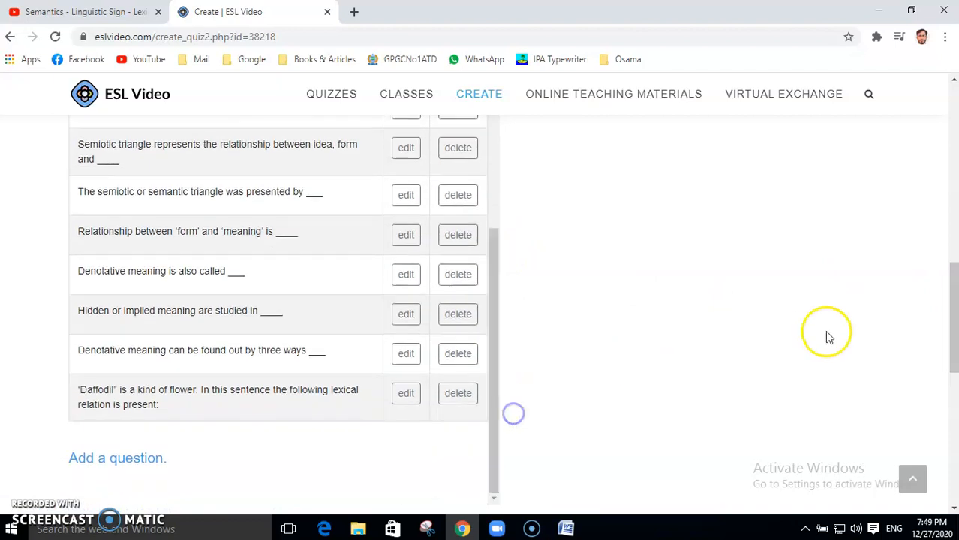
left_click_drag(955, 334, 956, 409)
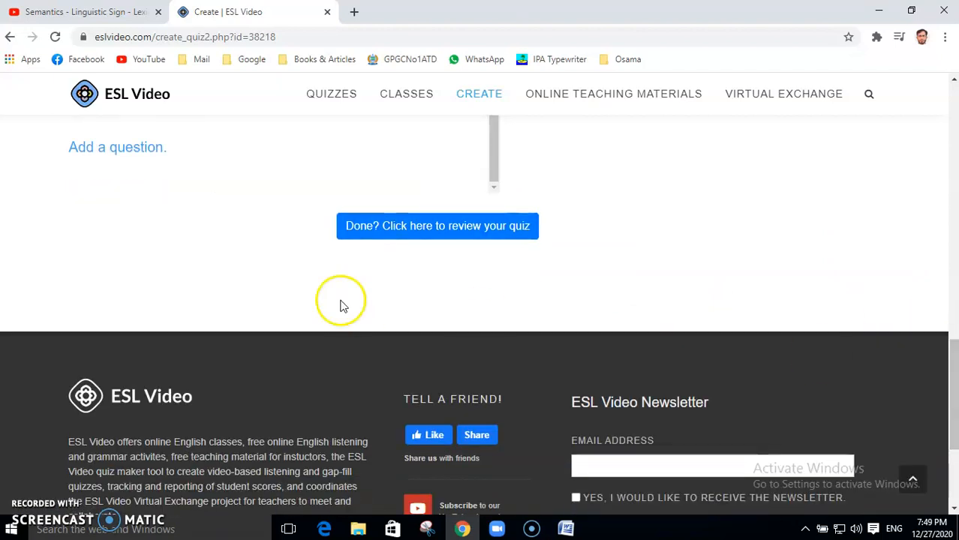
Step: Finish editing and open the Semantics quiz review page (quiz.php?id=38218)
left_click(423, 231)
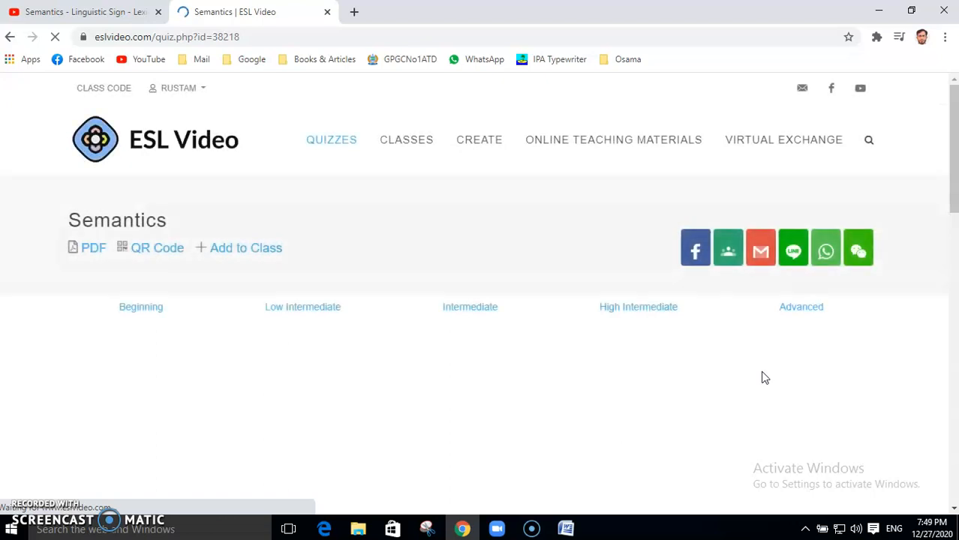
left_click(198, 89)
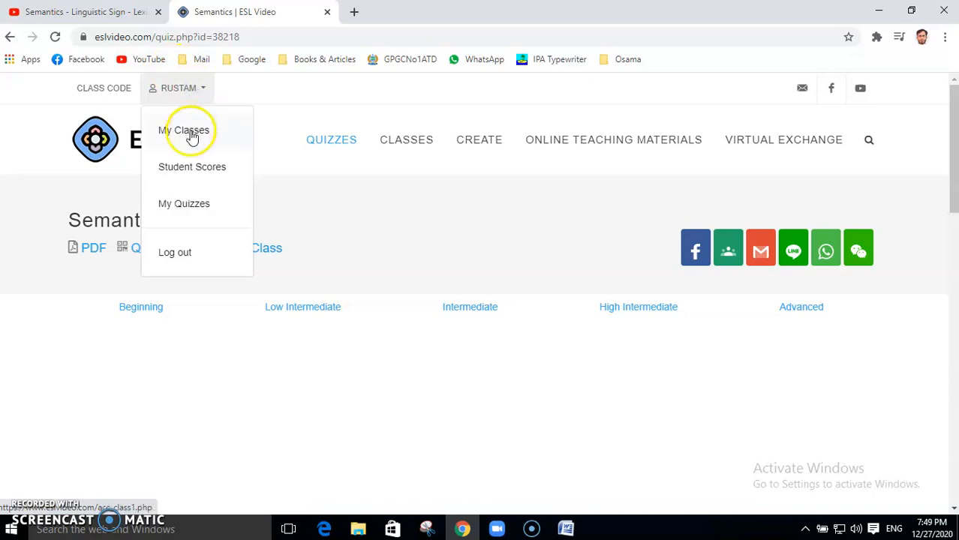
left_click(192, 133)
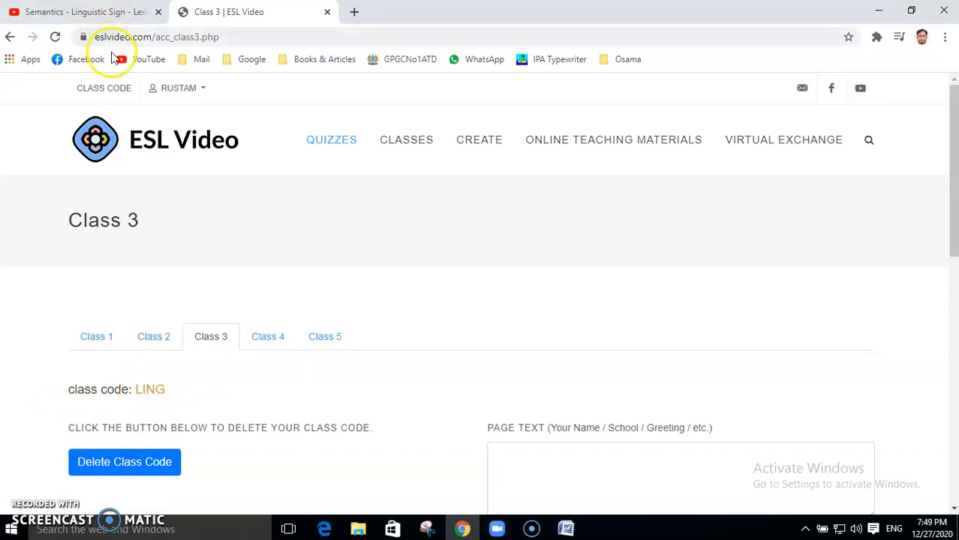
left_click(118, 89)
left_click(201, 91)
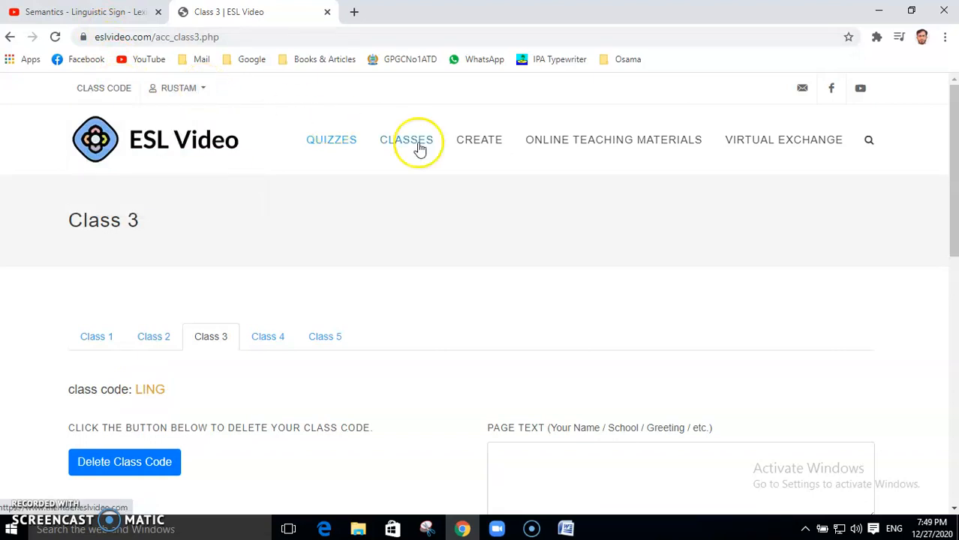
left_click(340, 141)
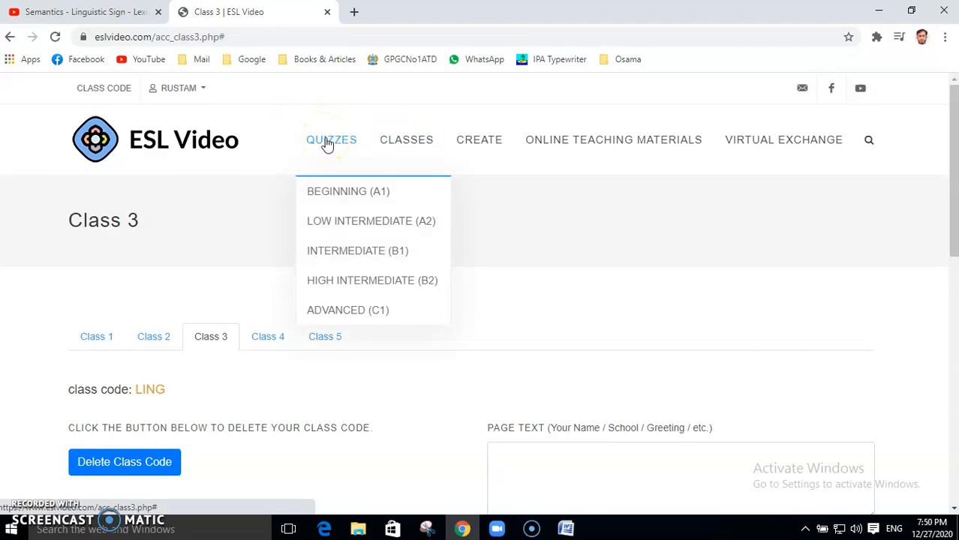
left_click(202, 89)
Step: Reopen the Semantics quiz from My Quizzes and scroll through its questions down to Daffodil
left_click(201, 207)
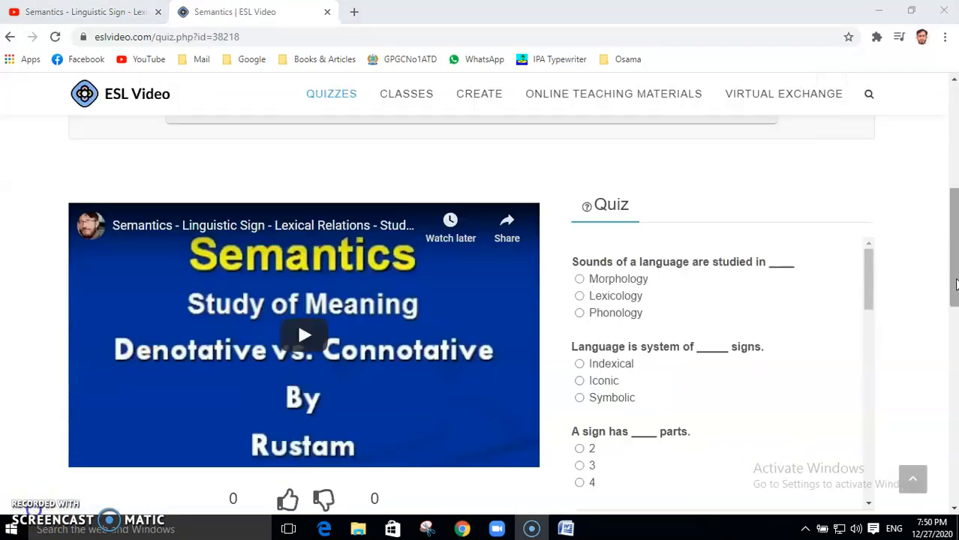
scroll(954, 285, "down", 1)
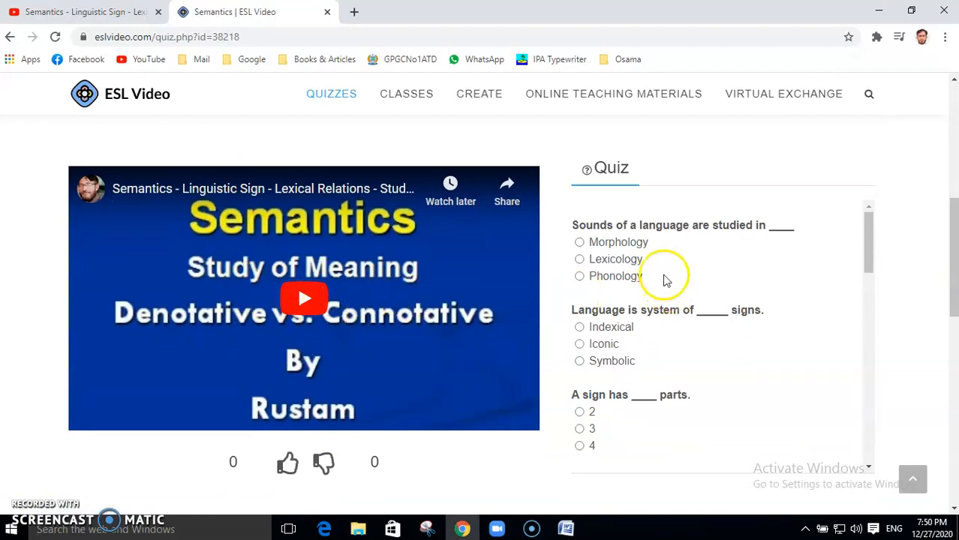
left_click_drag(871, 258, 891, 460)
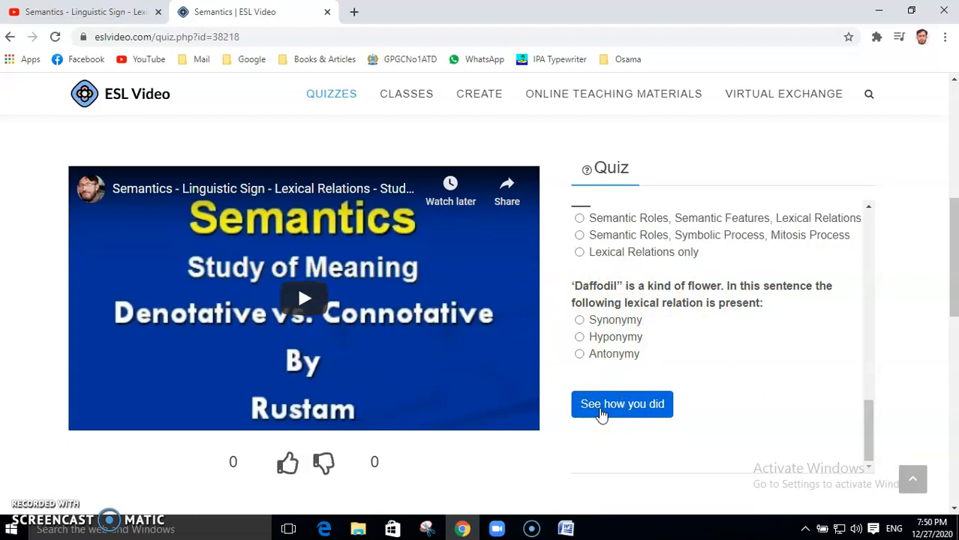
left_click_drag(951, 300, 935, 176)
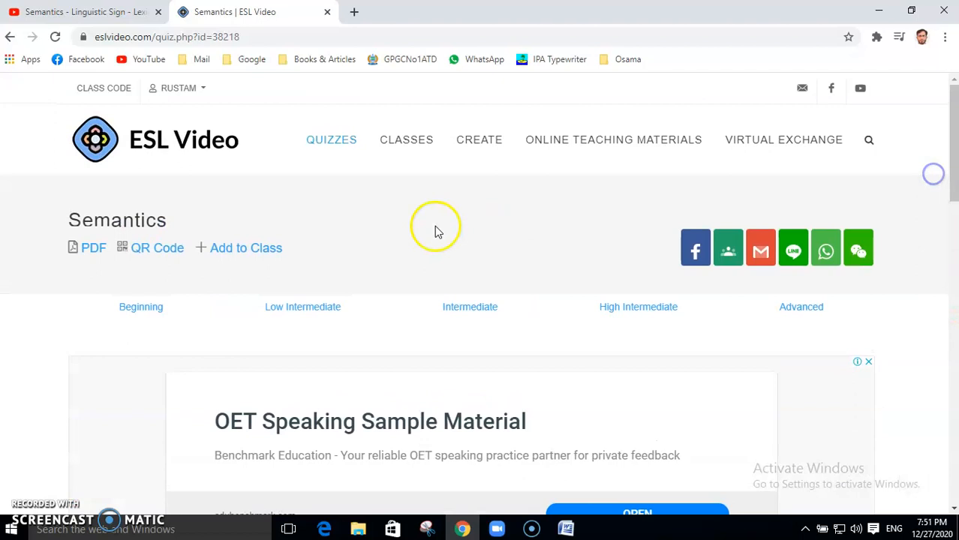
left_click(246, 249)
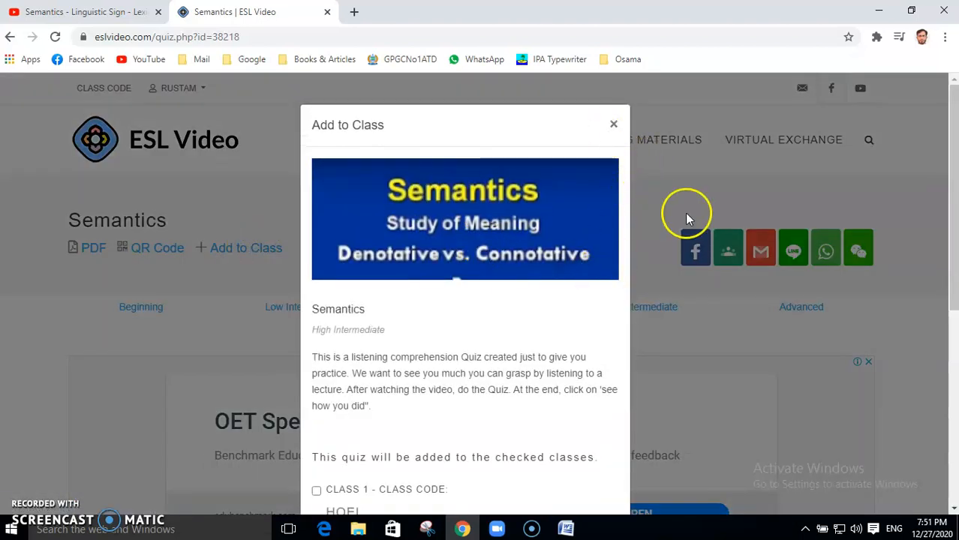
left_click_drag(953, 193, 953, 280)
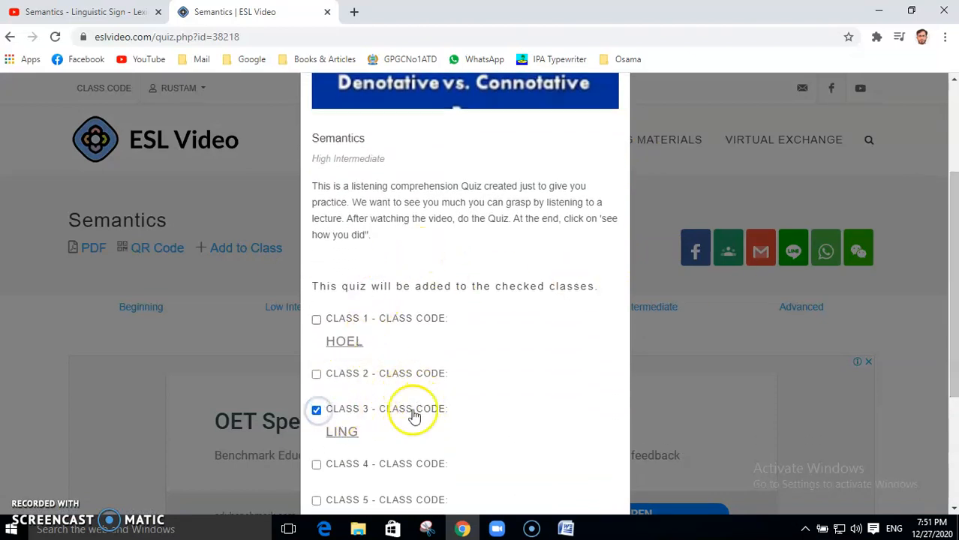
left_click_drag(952, 240, 952, 176)
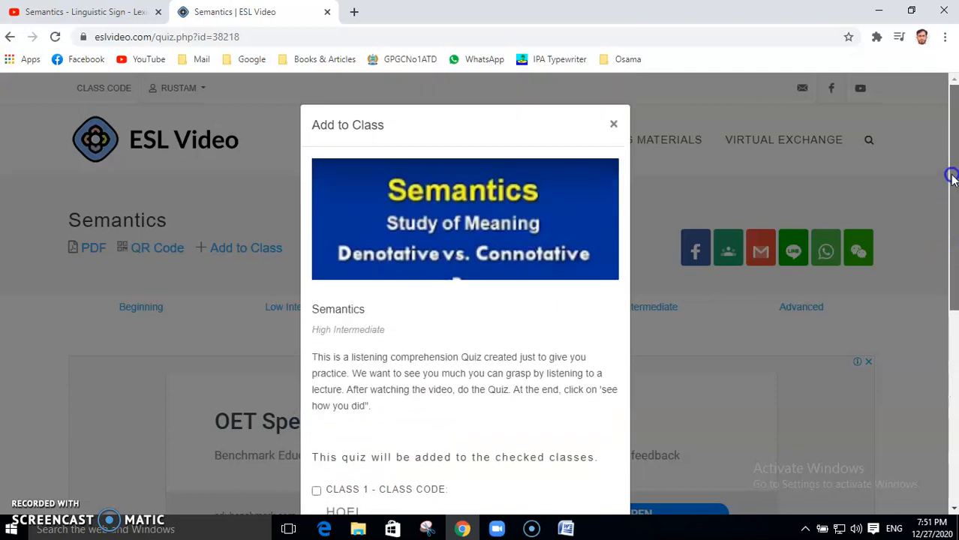
left_click(614, 125)
left_click_drag(954, 184, 925, 307)
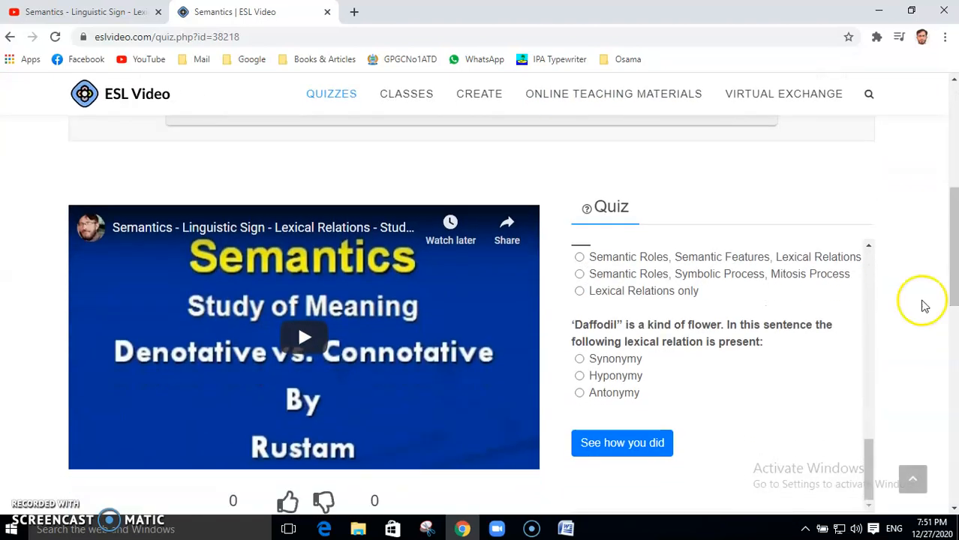
left_click(507, 225)
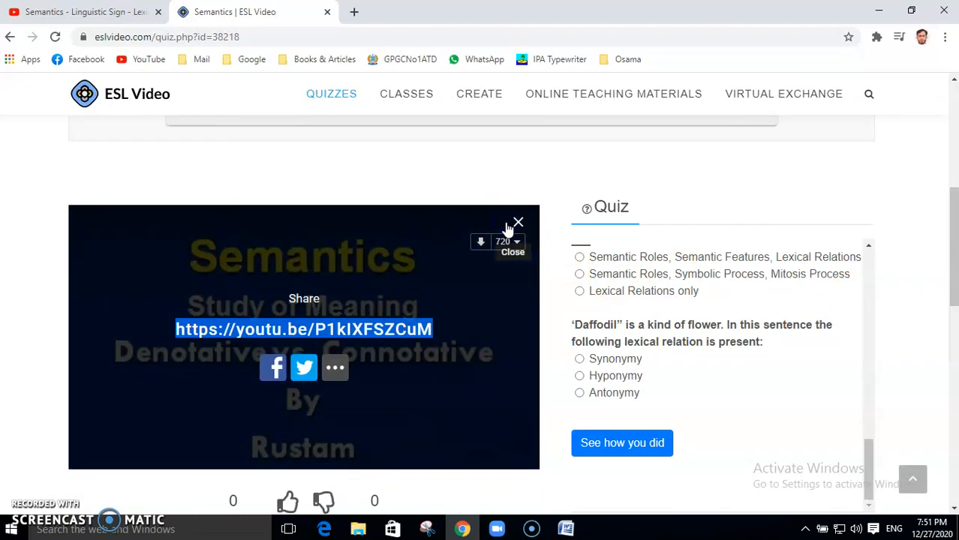